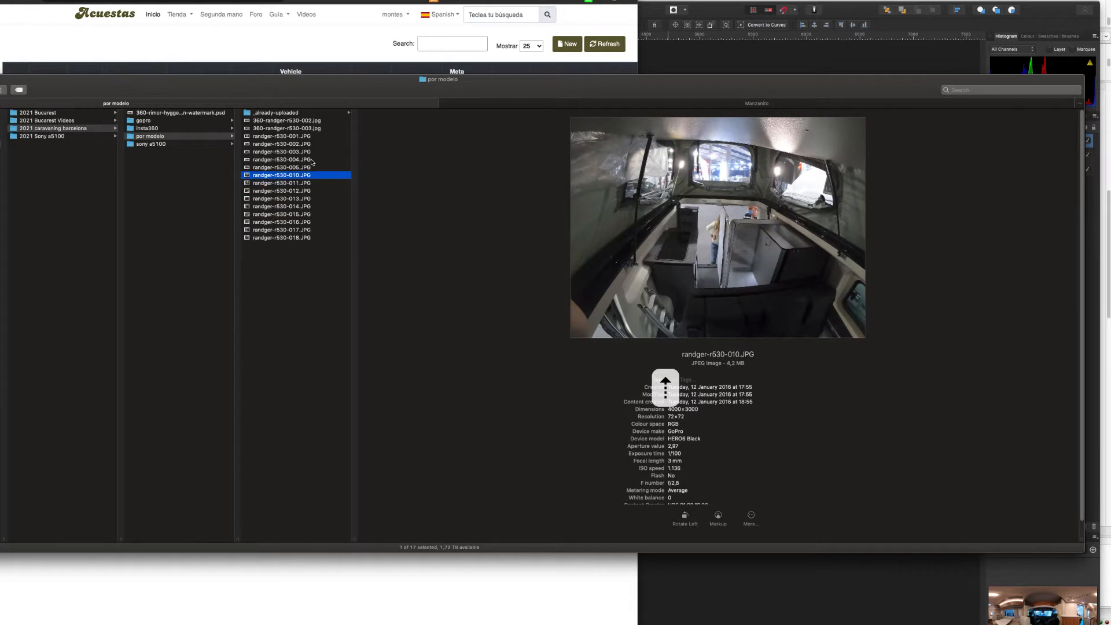
Step: Preview the randger-r530 interior photos and the 360-randger-r530-002.jpg panorama in the por modelo folder
key("Down")
key("Up")
key("Down")
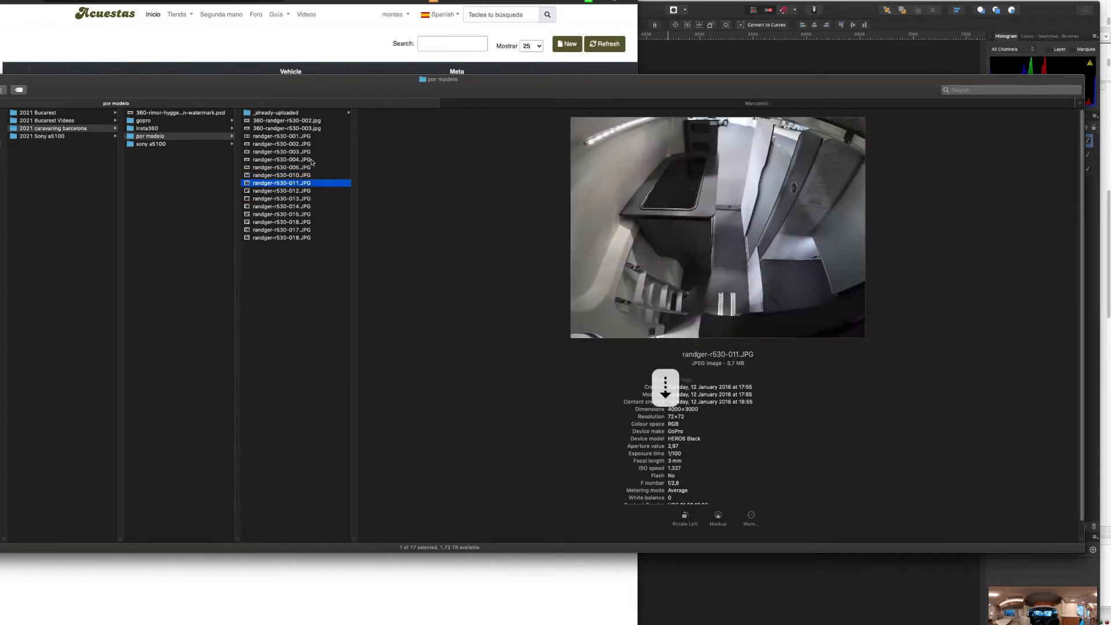
key("Down")
key("Down")
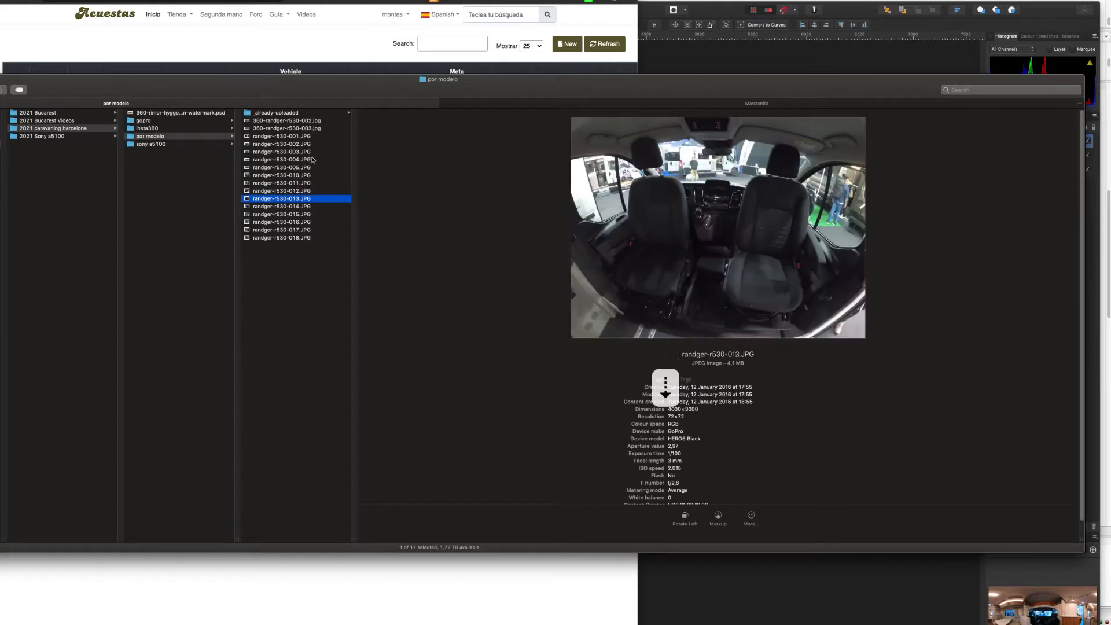
left_click(316, 121)
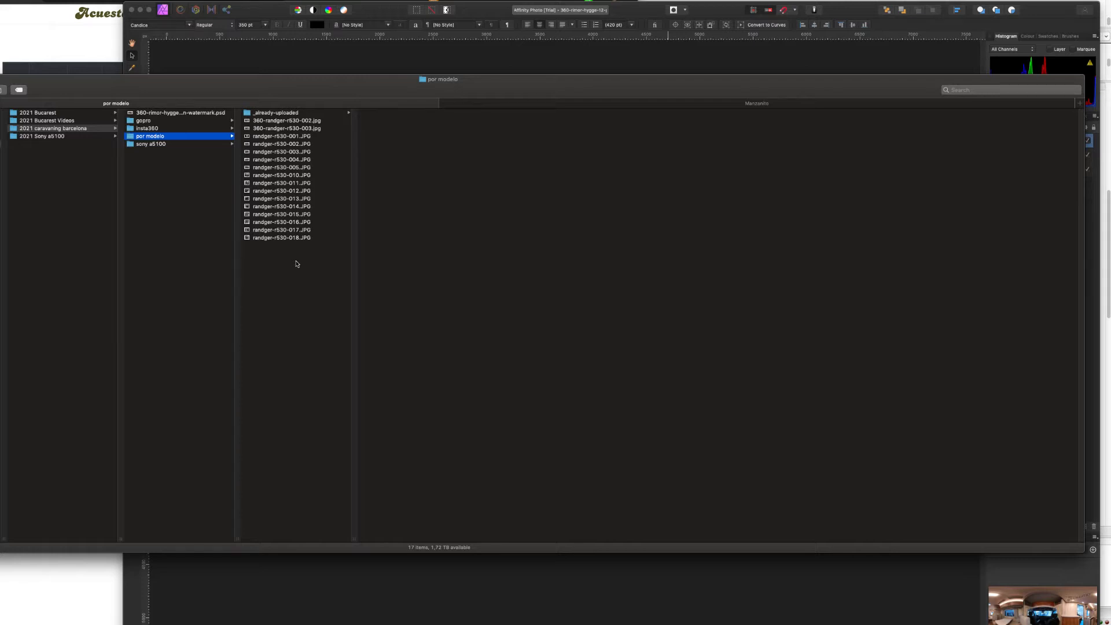
key("Up")
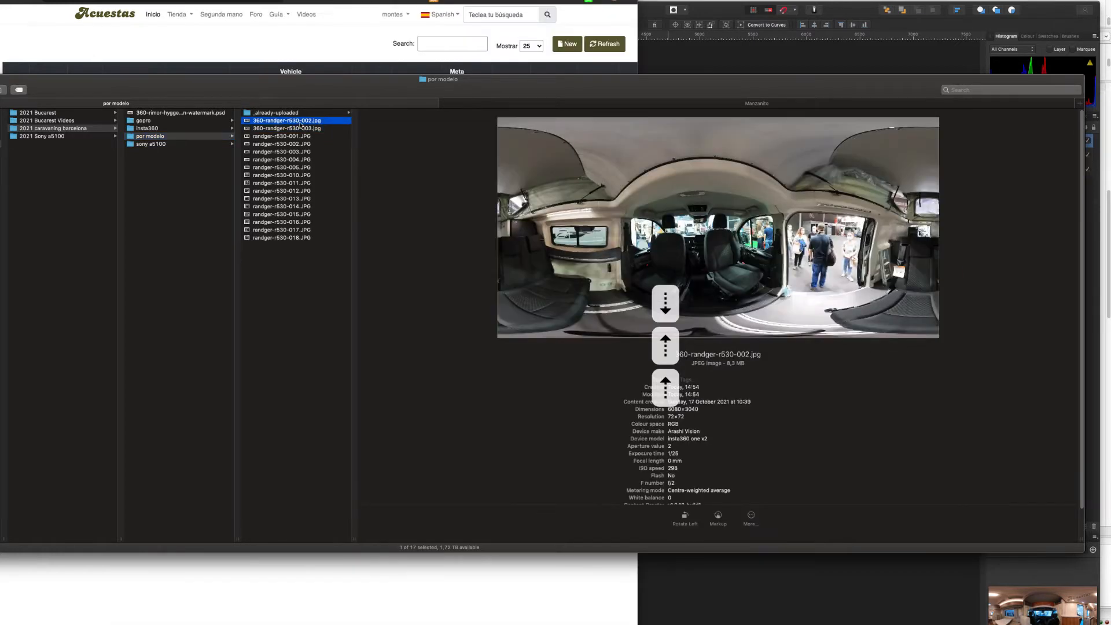
mouse_move(513, 618)
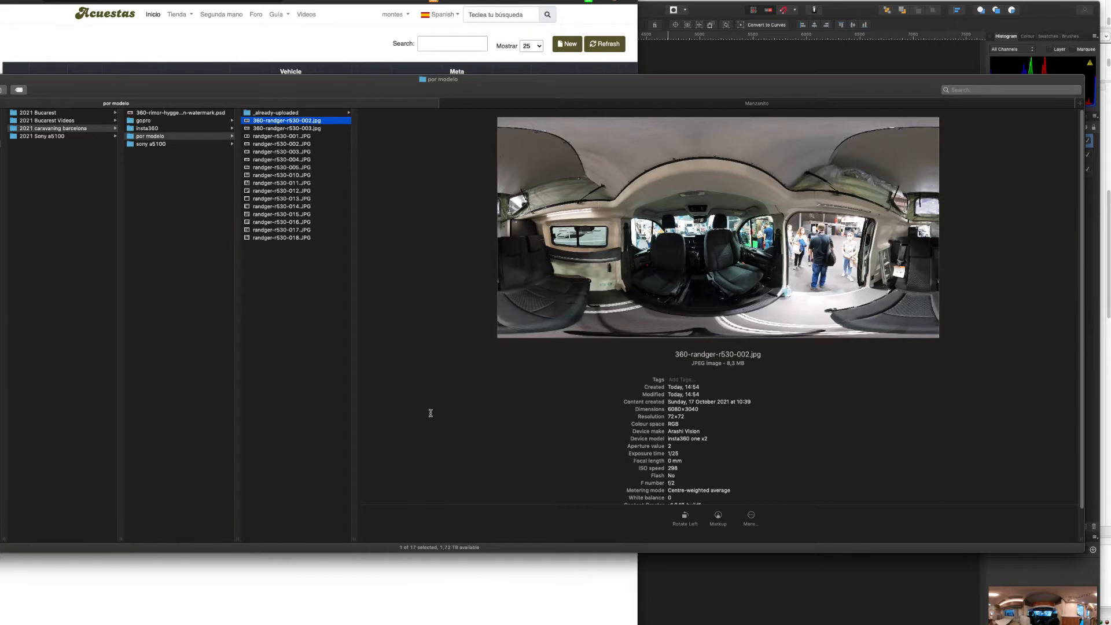
Step: Preview the regular randger-r530 photos one by one, starting from randger-r530-001.JPG
left_click(292, 138)
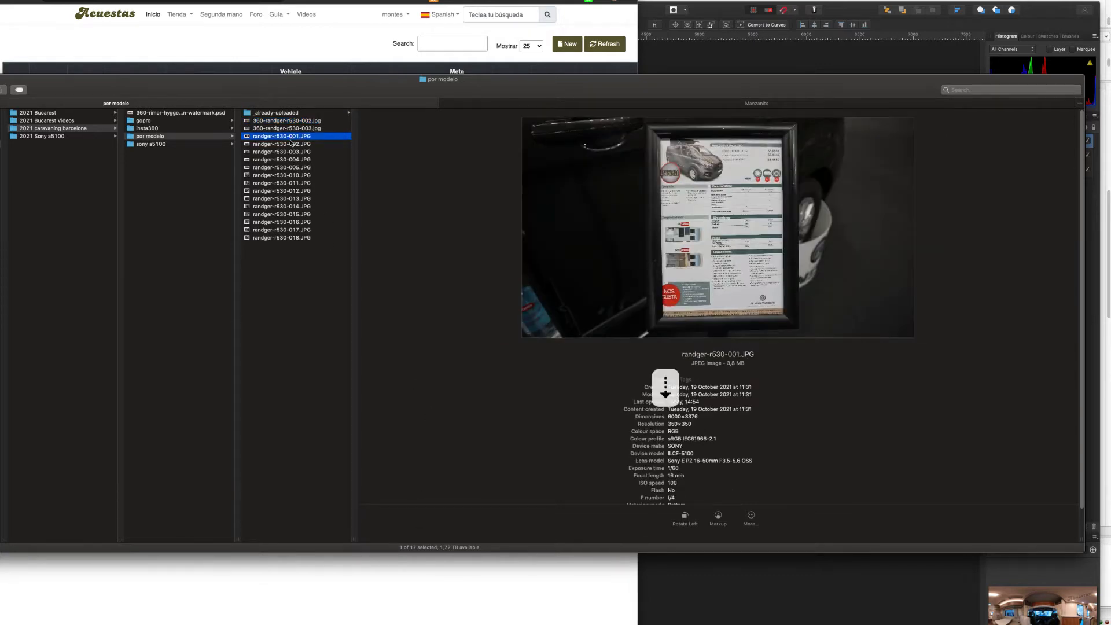
left_click(291, 144)
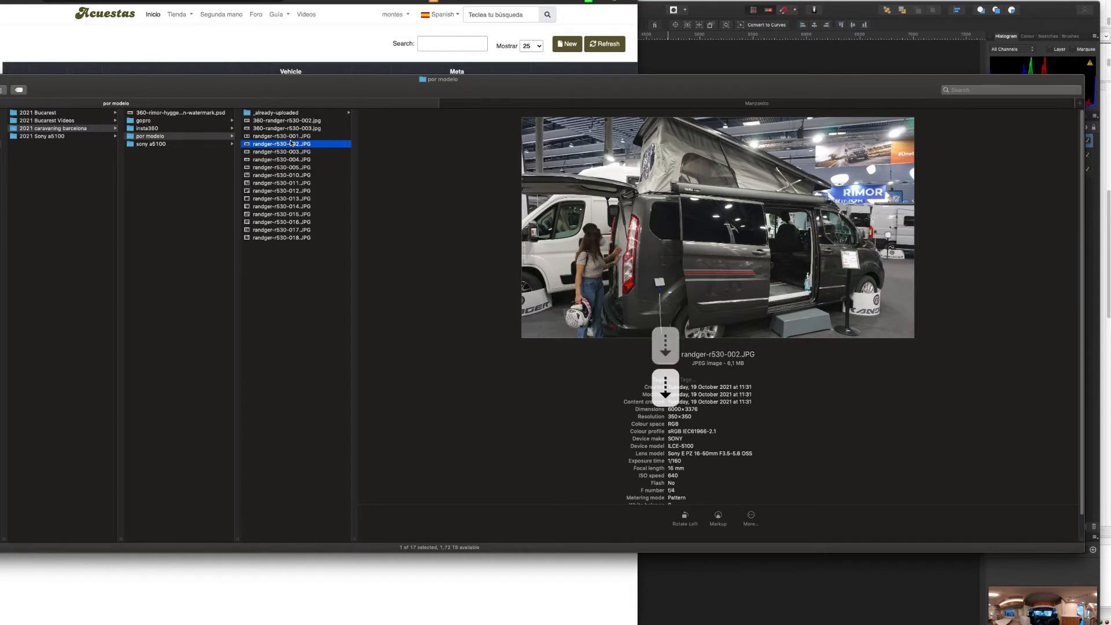
key("Down")
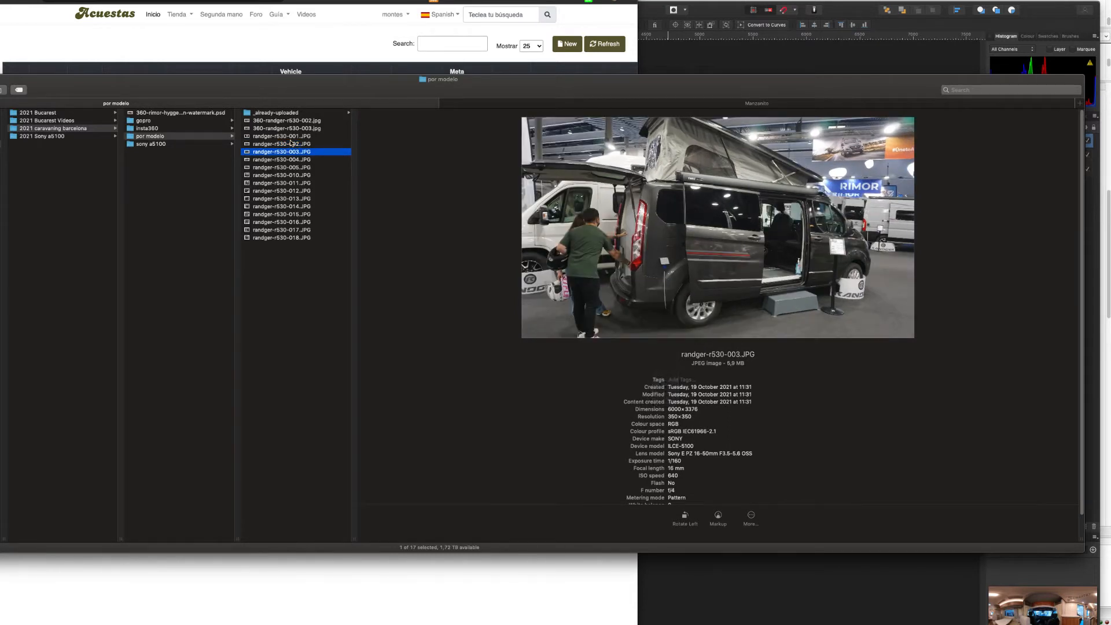
key("Down")
key("Down")
key("Down")
key("Down")
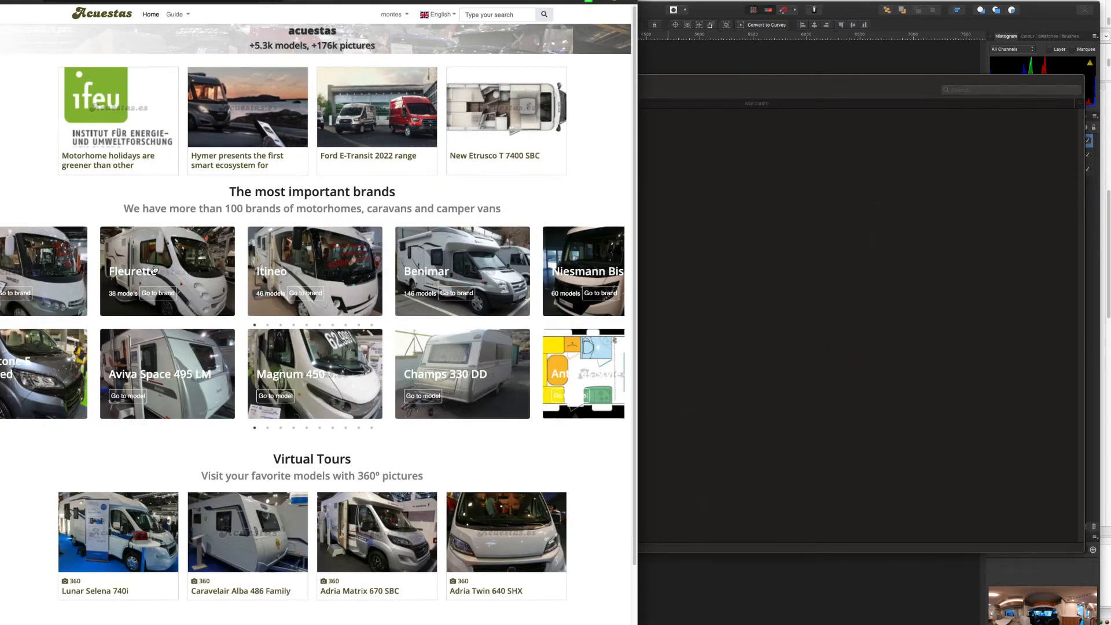
Step: Look over the brands, models and Virtual Tours sections of the Acuestas home page
scroll(155, 271, "down", 3)
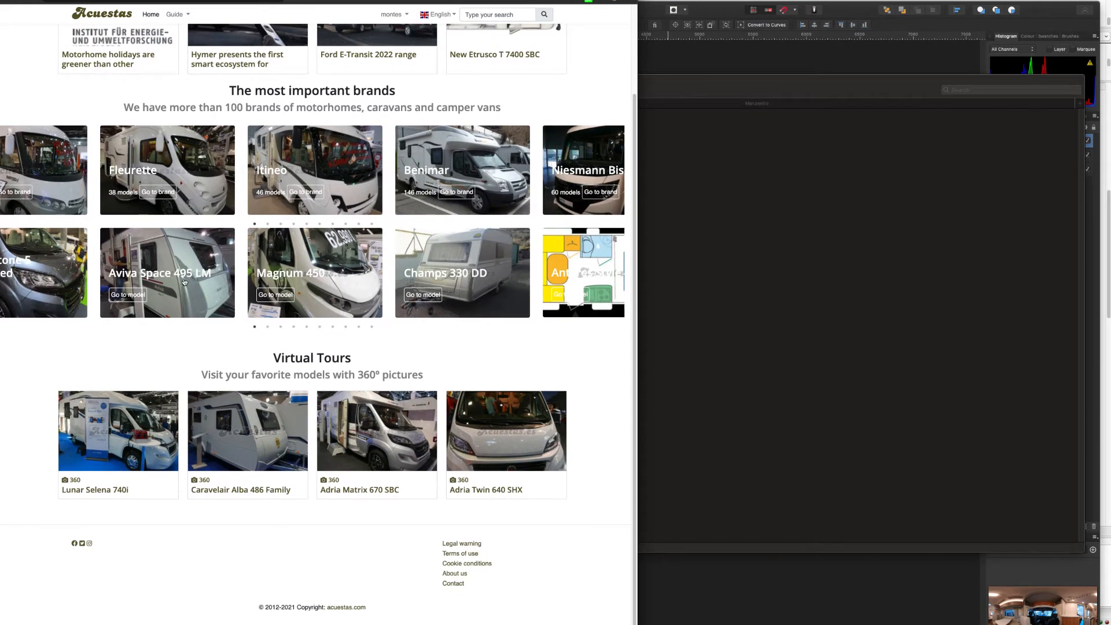
scroll(184, 282, "up", 3)
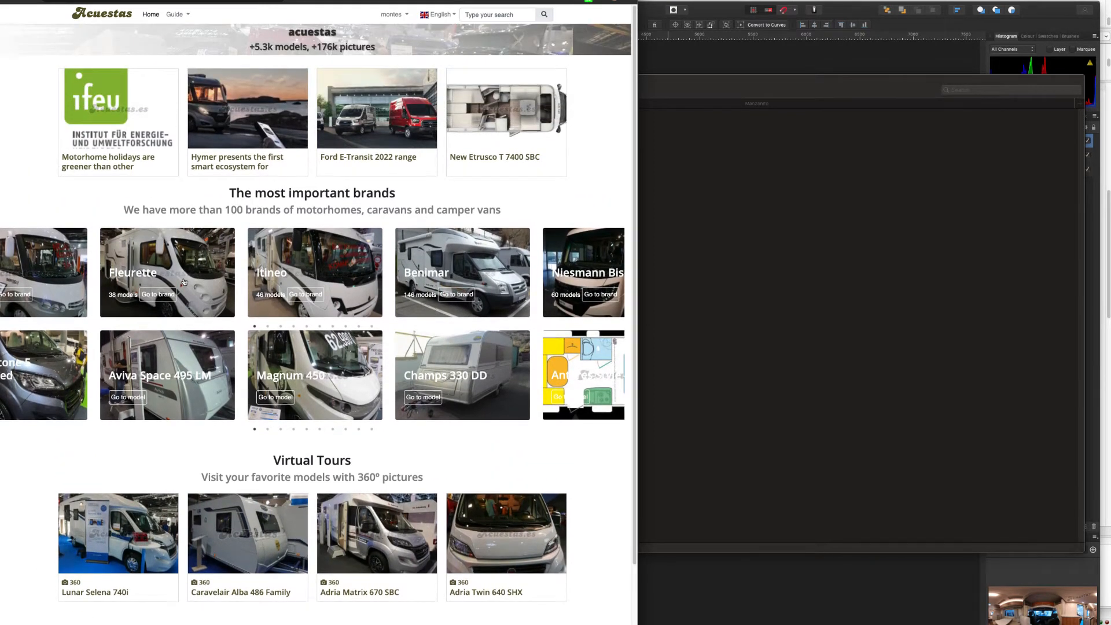
scroll(323, 342, "down", 3)
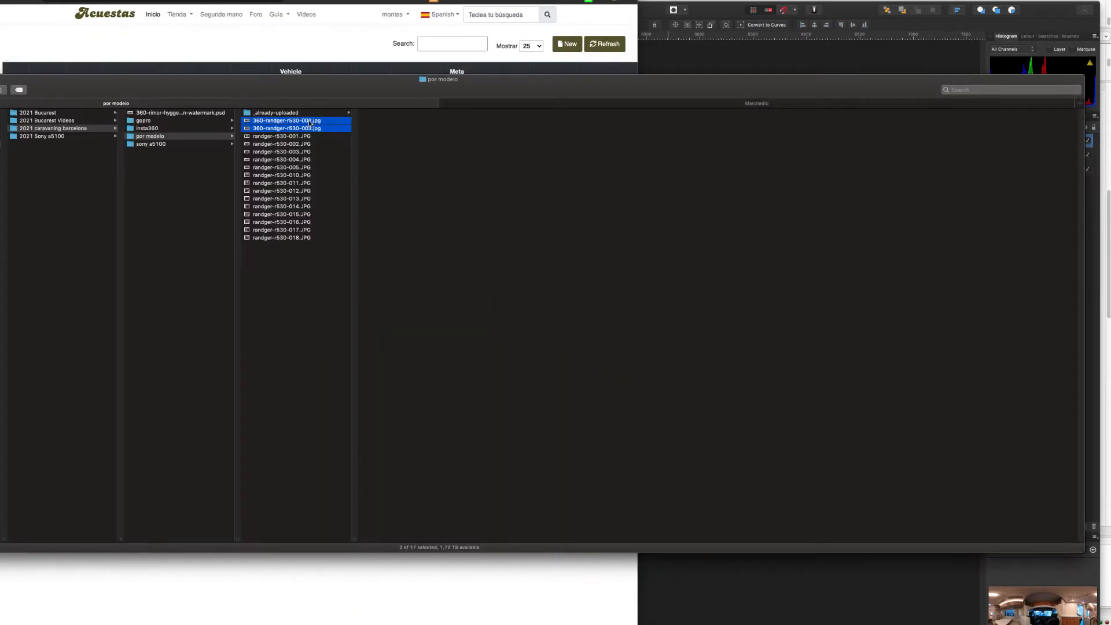
Step: Open 360-randger-r530-002.jpg and 360-randger-r530-003.jpg in Affinity Photo and bring up the 002 panorama
left_click_drag(307, 124, 415, 618)
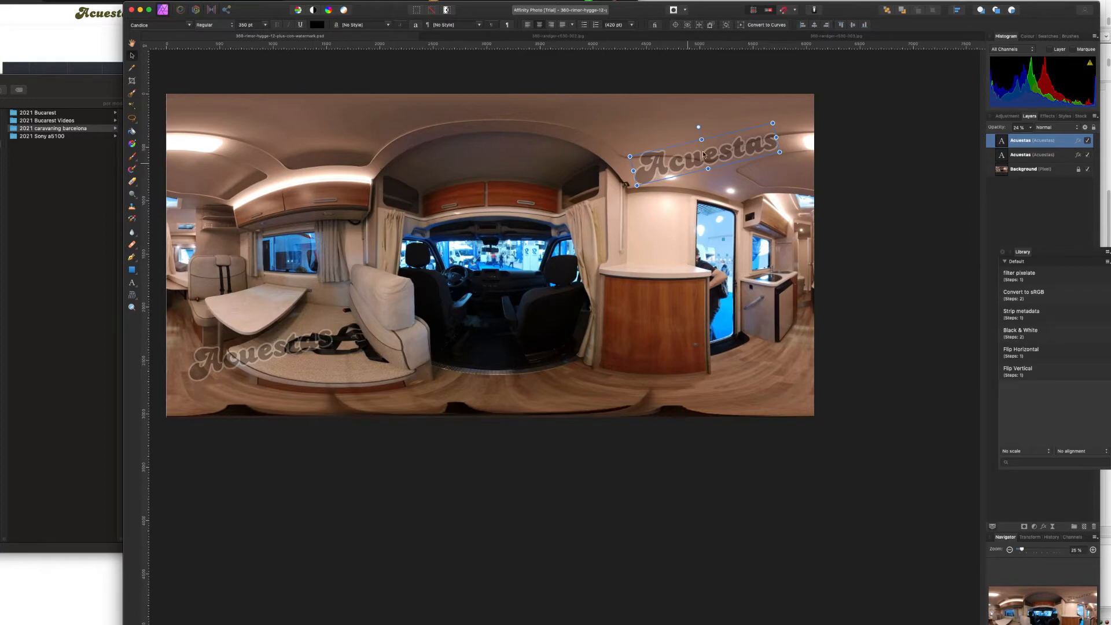
left_click(479, 37)
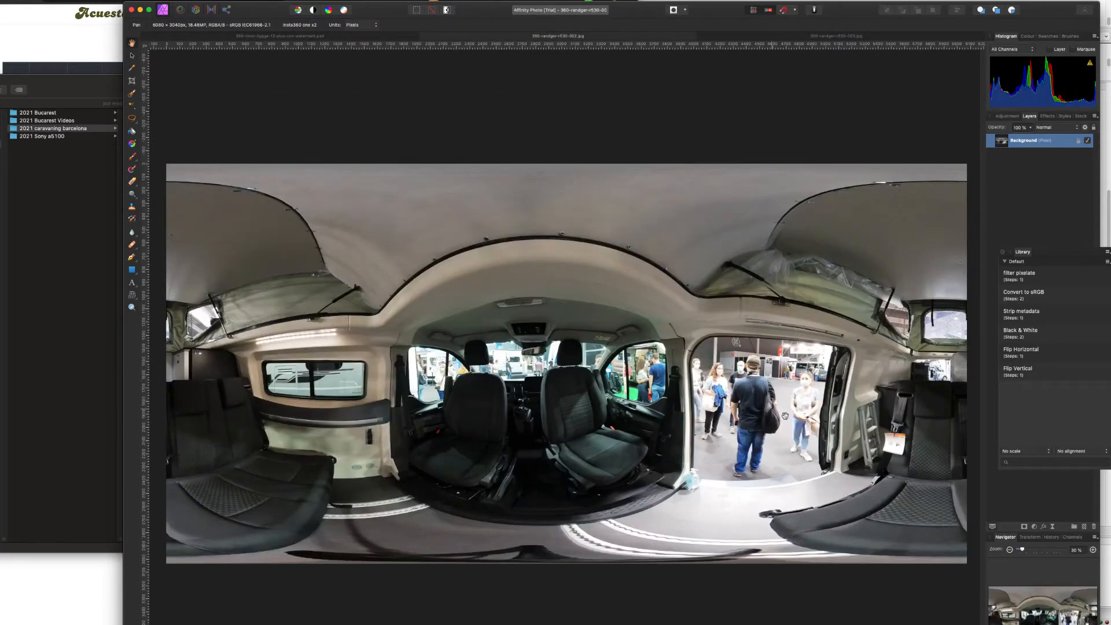
Step: Outline the van's open side door with a freehand selection and run the filter pixelate macro on it
scroll(794, 409, "up", 3)
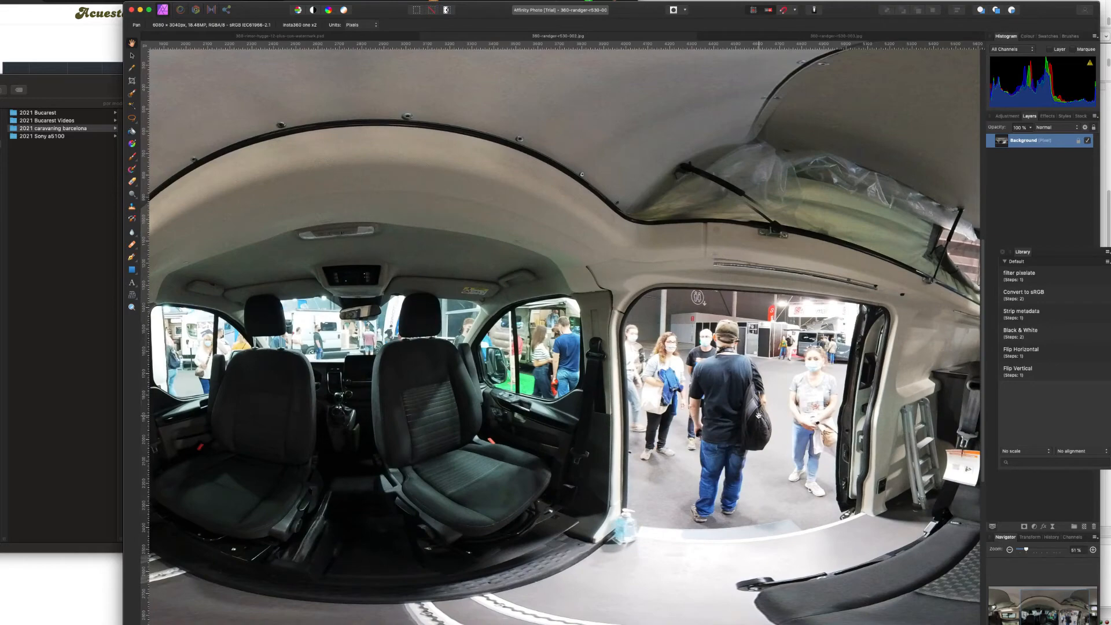
left_click_drag(756, 415, 482, 275)
key("l")
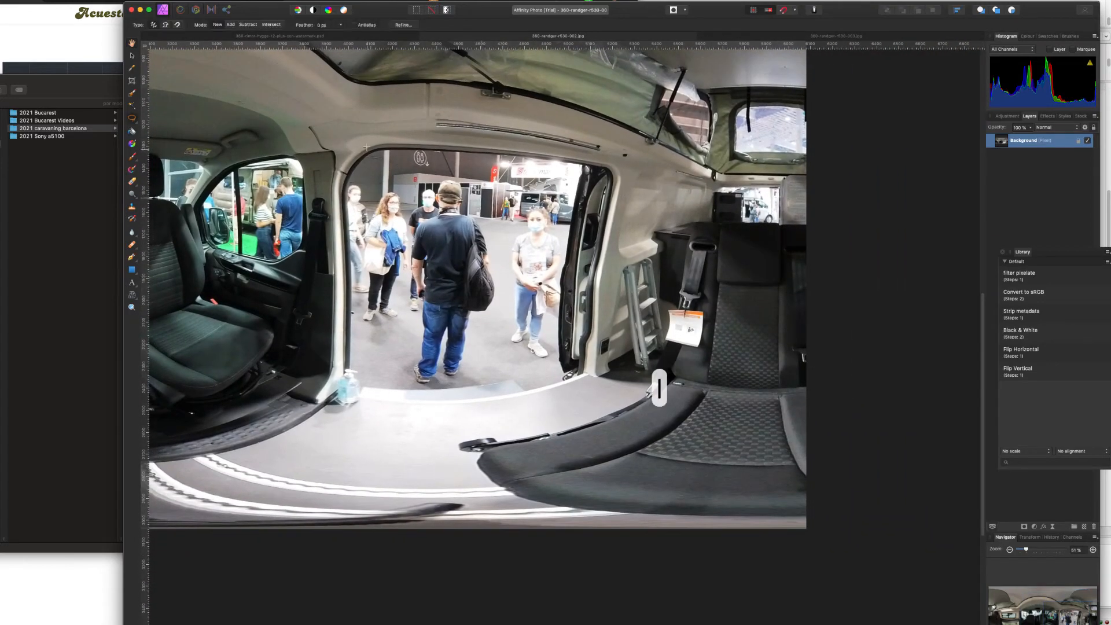
left_click(386, 150)
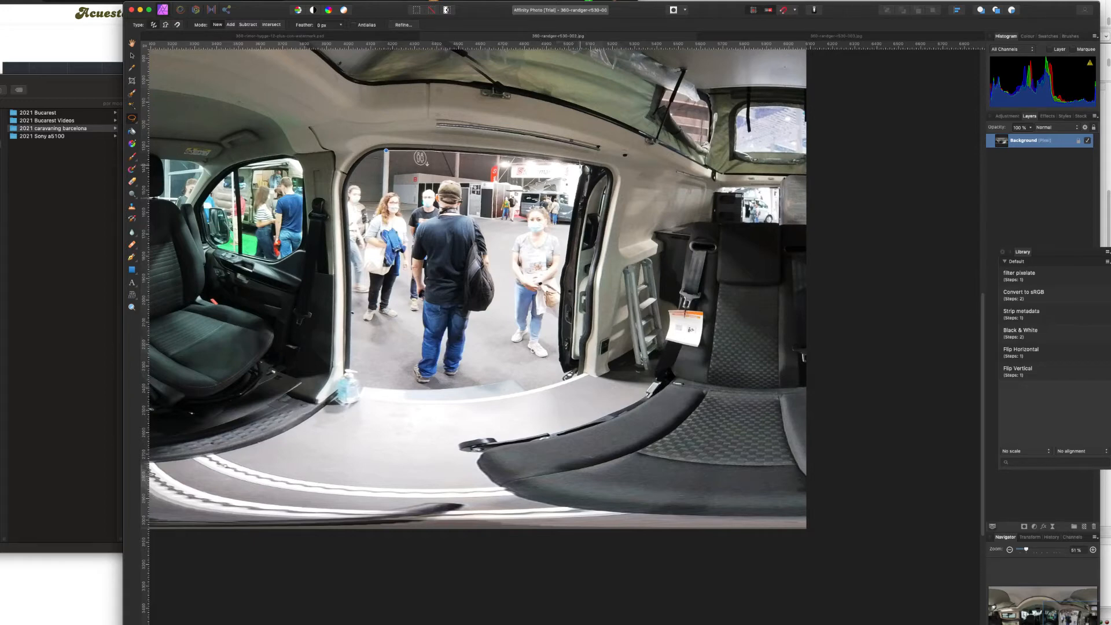
mouse_move(581, 165)
left_mouse_down()
mouse_move(557, 281)
mouse_move(565, 375)
mouse_move(525, 390)
mouse_move(366, 386)
mouse_move(350, 361)
mouse_move(347, 194)
mouse_move(354, 166)
mouse_move(386, 150)
left_mouse_up()
left_click(1036, 279)
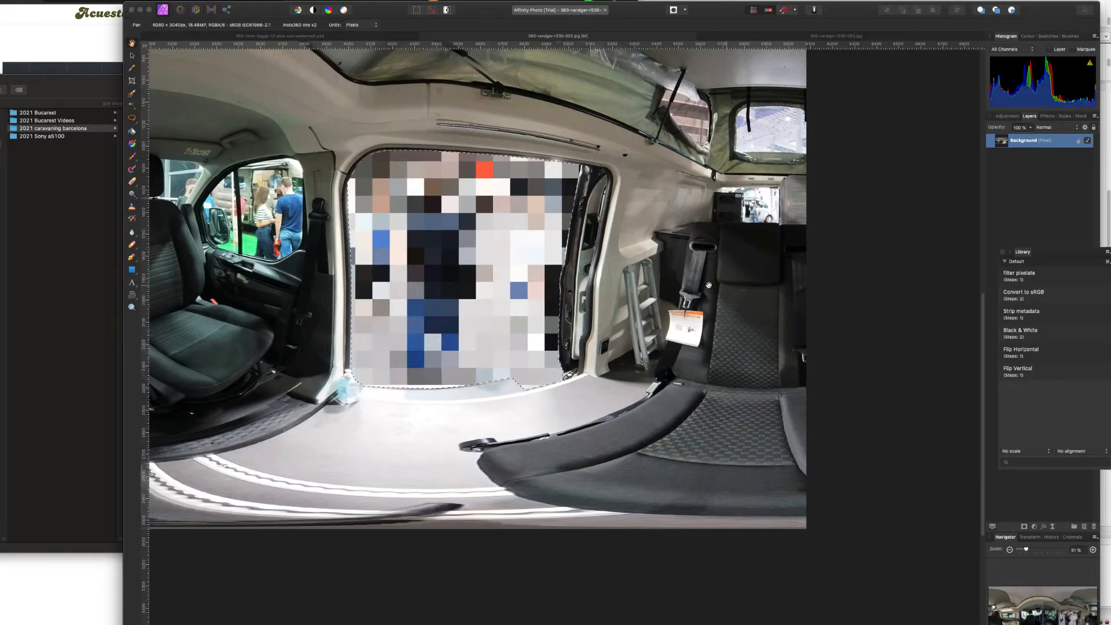
Step: Pixelate the people seen through the front side window next to the open door, using a freehand selection
key("m")
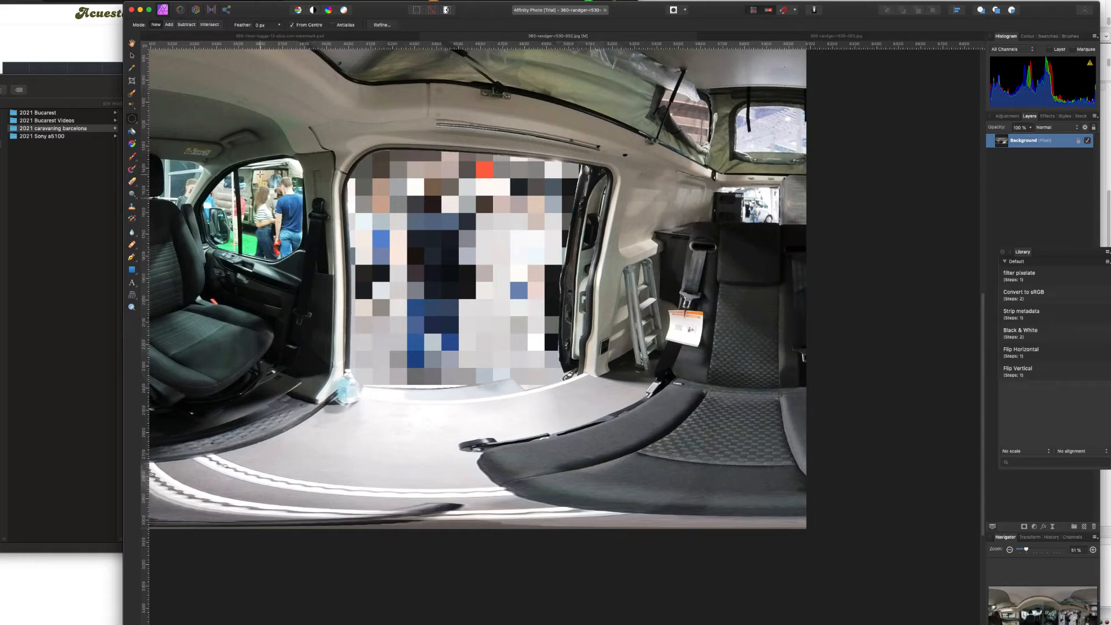
key("l")
mouse_move(237, 169)
left_mouse_down()
mouse_move(289, 158)
mouse_move(302, 169)
mouse_move(298, 249)
mouse_move(240, 253)
mouse_move(237, 165)
left_mouse_up()
Step: Copy the Acuestas watermark into the 360-randger-r530-002.jpg panorama twice, placing one above the side door and one over the lower-left floor and seat area
key("super+c")
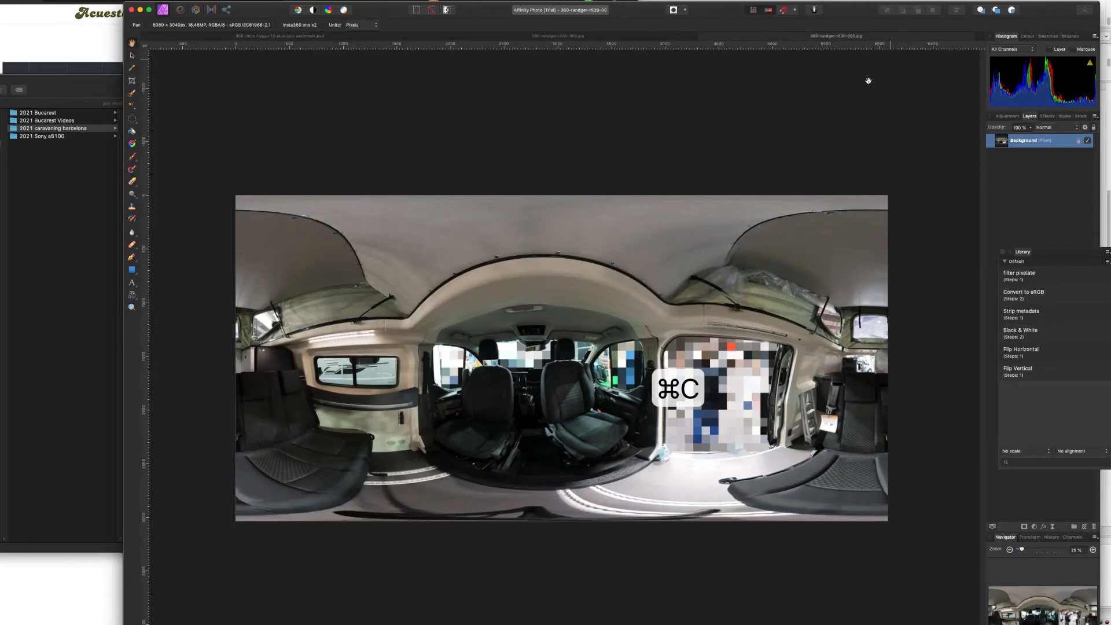
key("super+v")
key("v")
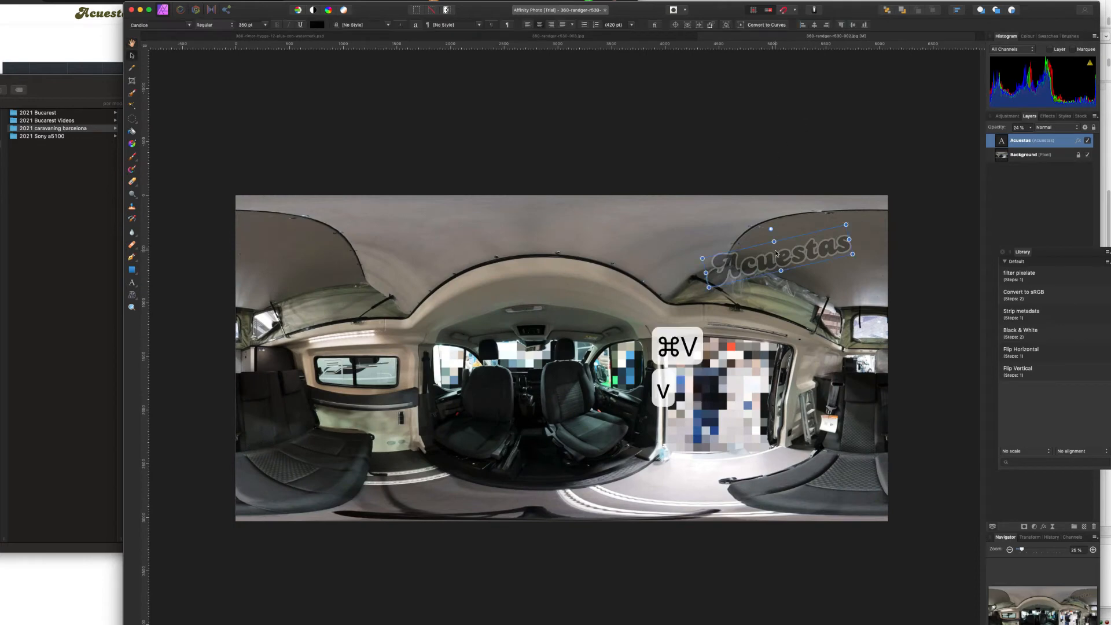
left_click_drag(745, 268, 787, 295)
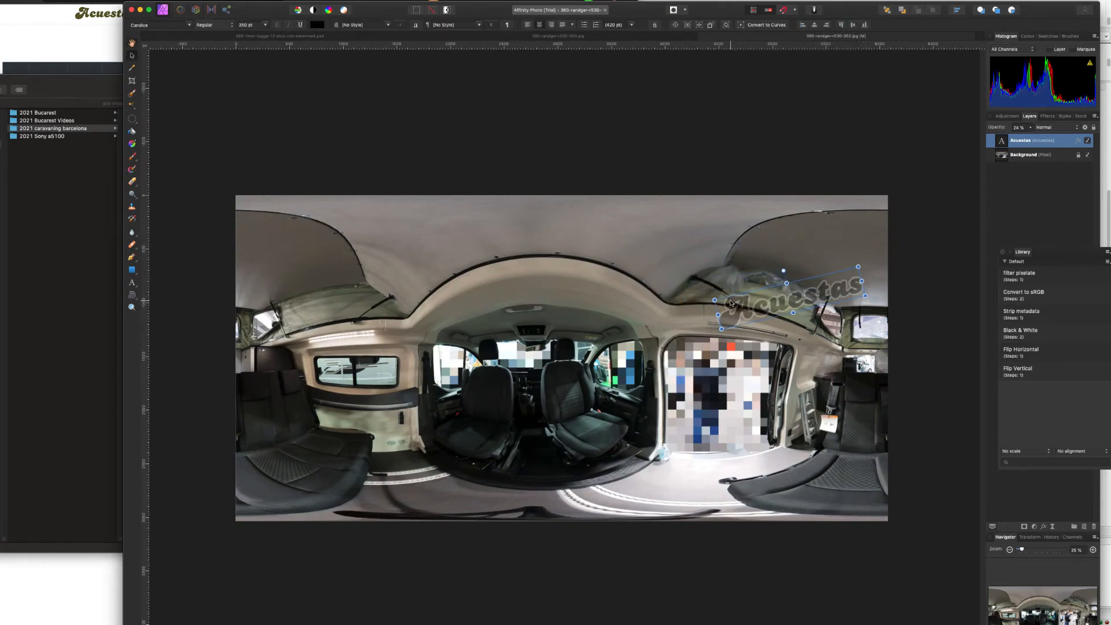
key("super+v")
left_click_drag(729, 273, 343, 485)
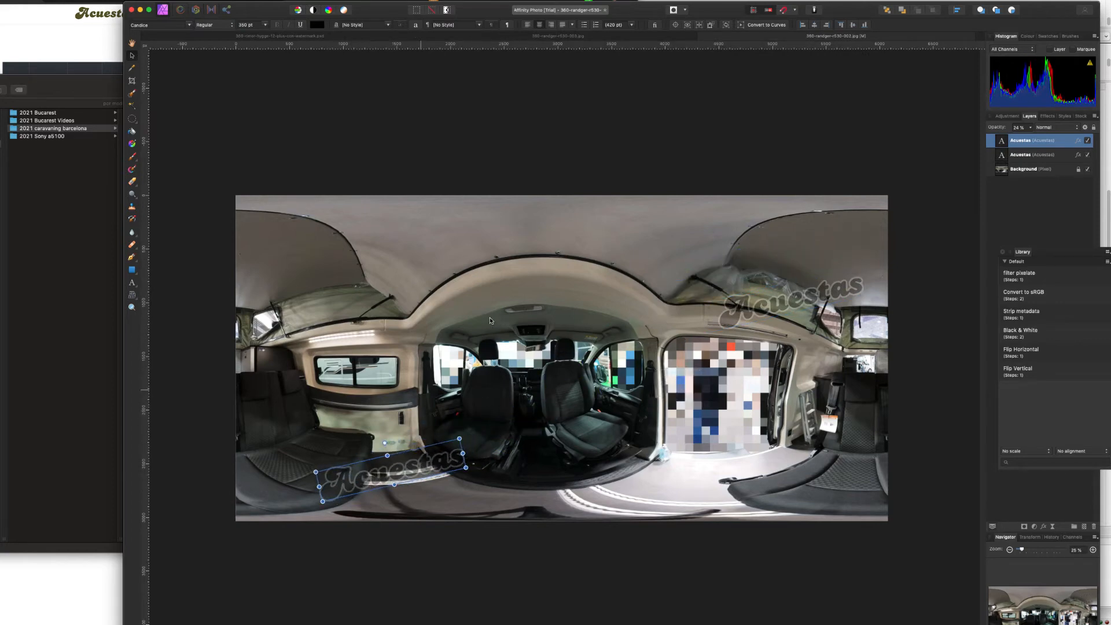
Step: Export the panorama as JPEG 360-randger-r530-002 to por modelo, replacing the existing file, and close the document without saving
key("super+e")
key("Return")
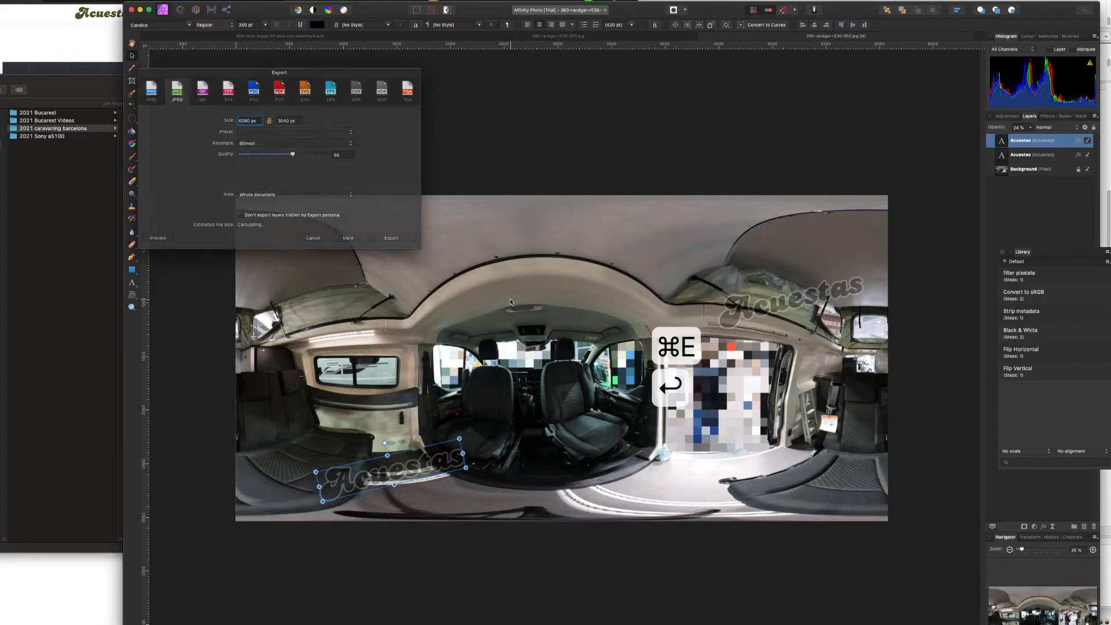
key("Return")
key("super+r")
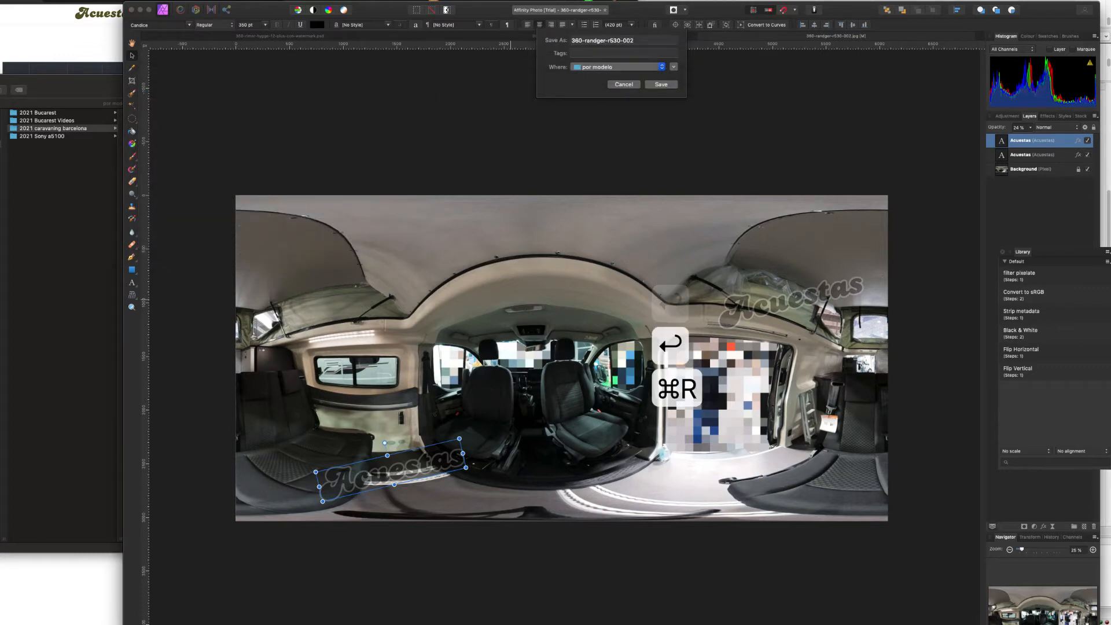
key("super+w")
key("super+BackSpace")
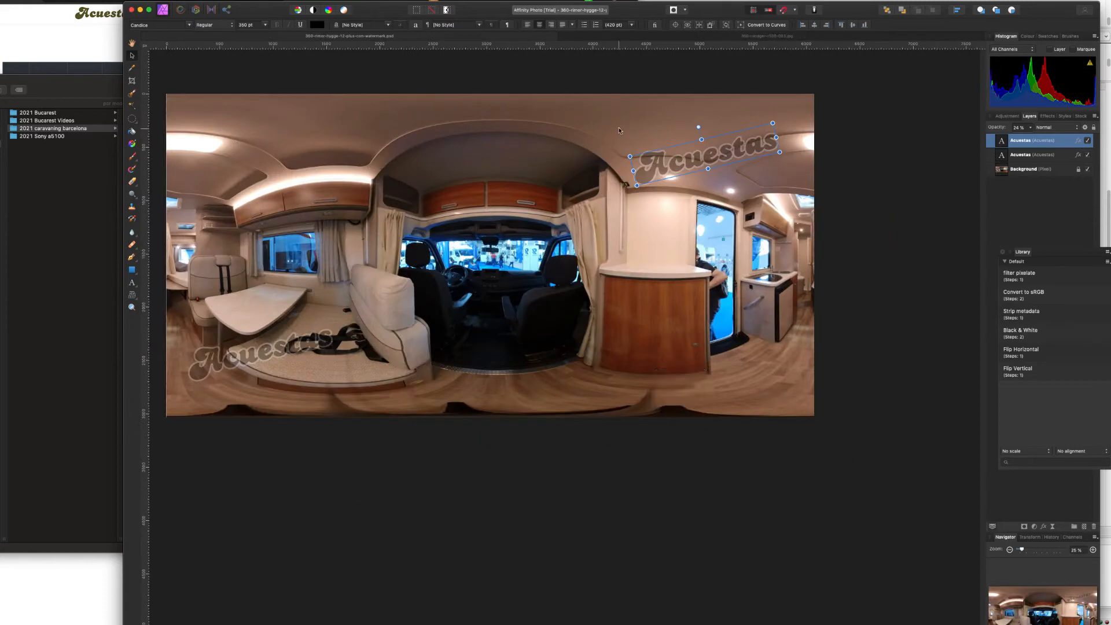
Step: Bring up 360-randger-r530-003.jpg and prepare a freehand selection at its side door opening
left_click(681, 39)
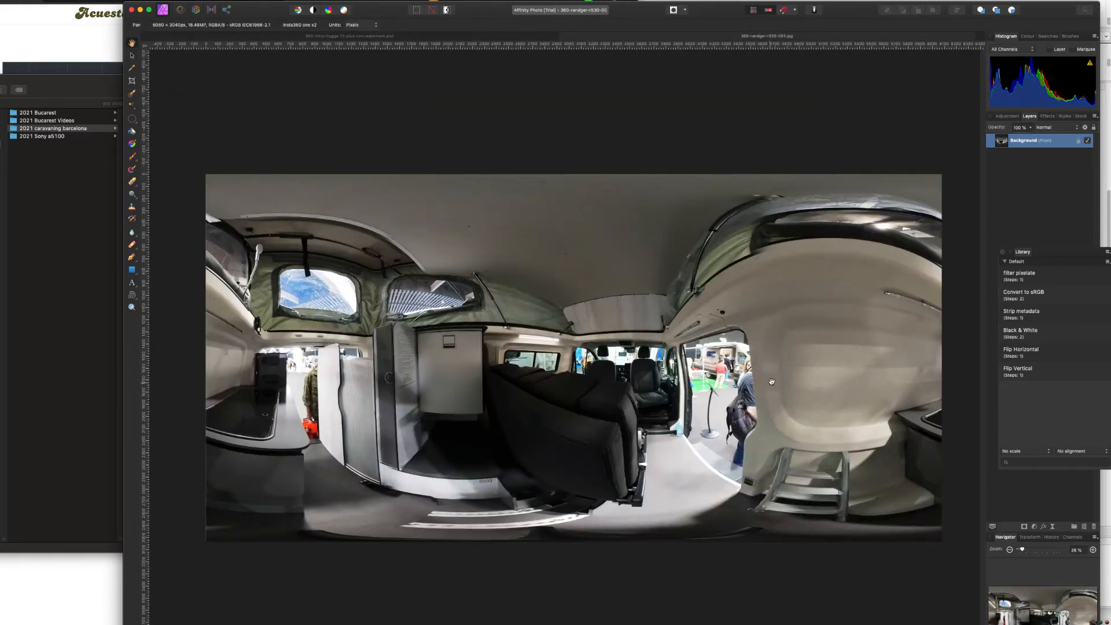
scroll(772, 380, "up", 3)
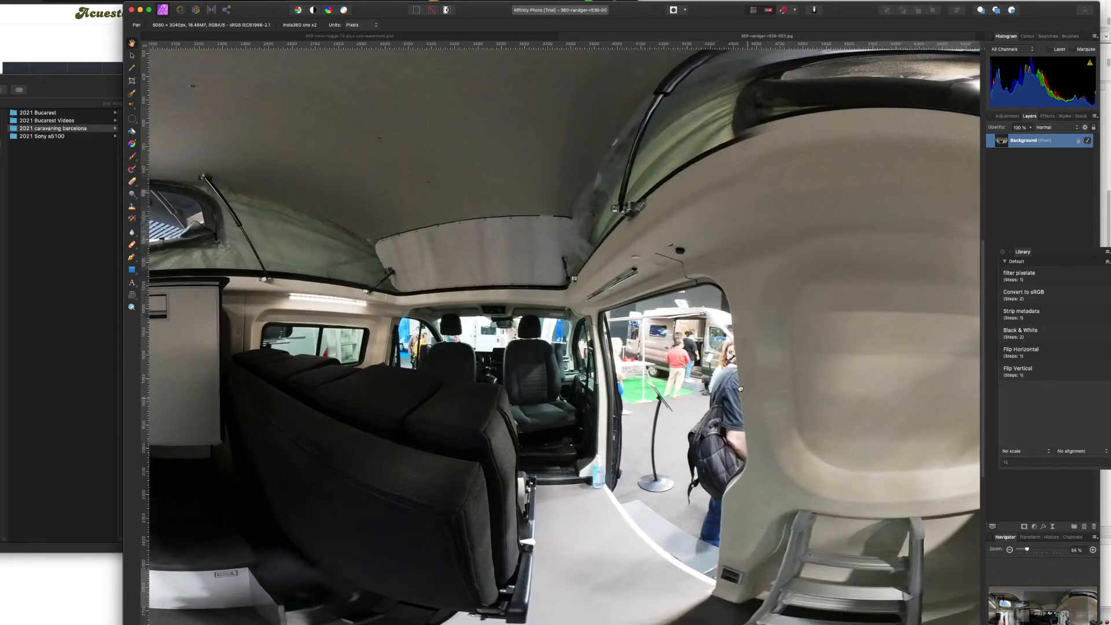
left_click_drag(770, 380, 640, 290)
key("l")
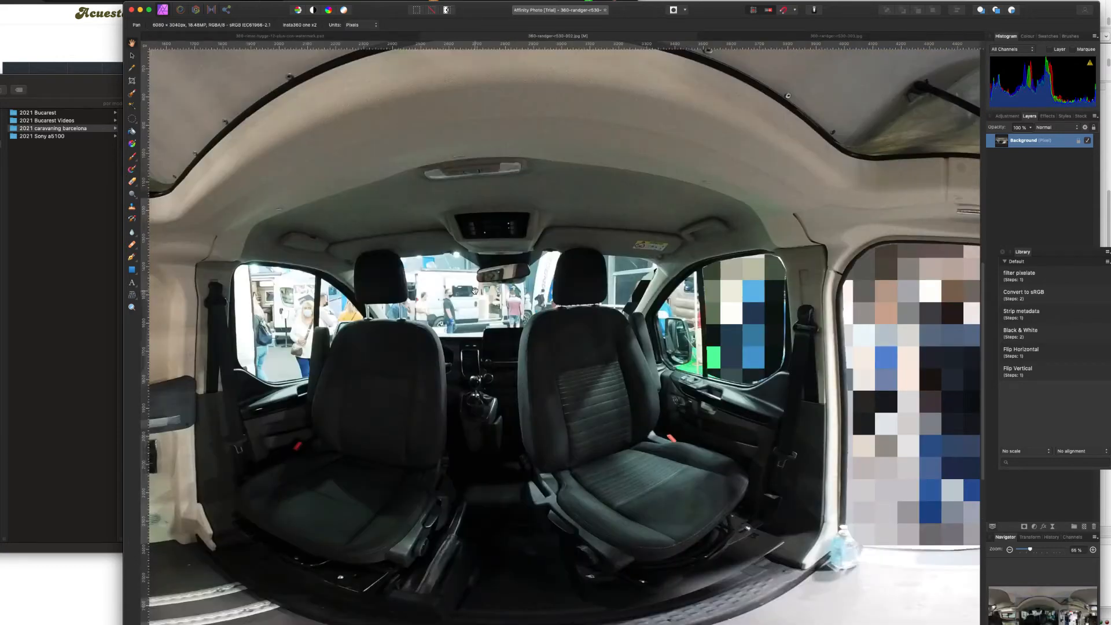
Step: Outline the windscreen area between the front seats' headrests in 360-randger-r530-002.jpg with a freehand selection
key("l")
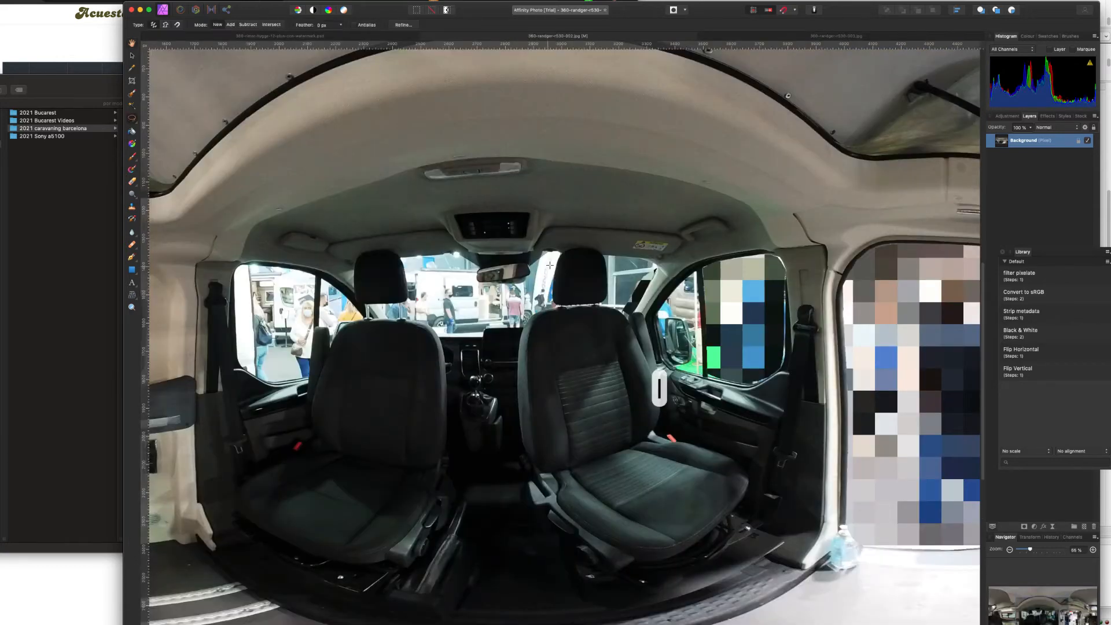
left_click_drag(561, 254, 555, 266)
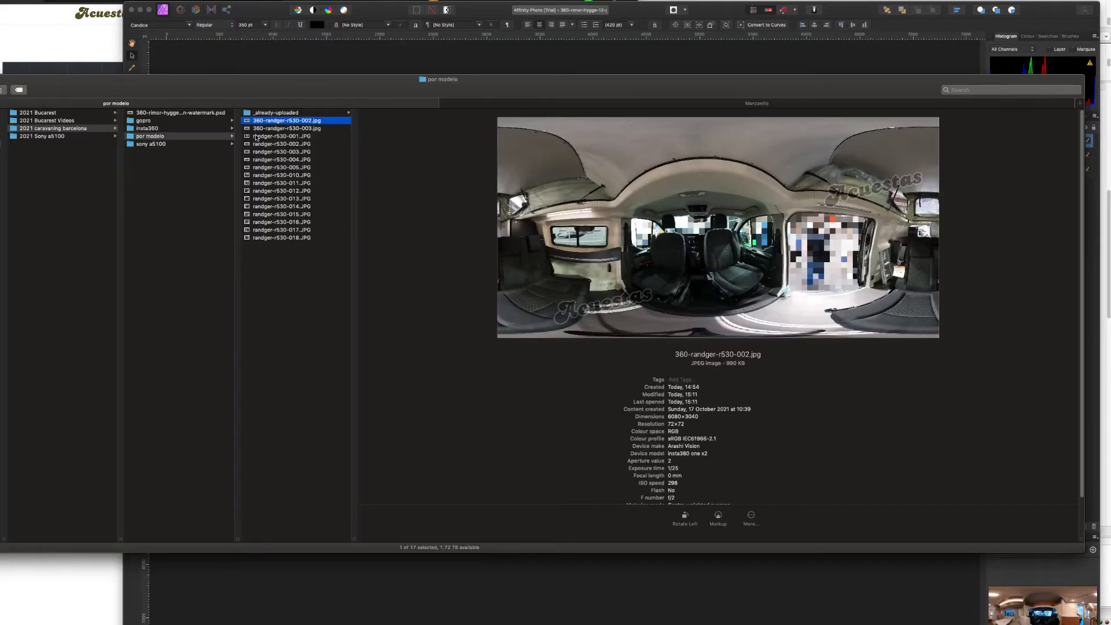
Step: Select randger-r530-001.JPG through randger-r530-018.JPG in the por modelo folder and open them all in Affinity Photo
left_click(256, 137)
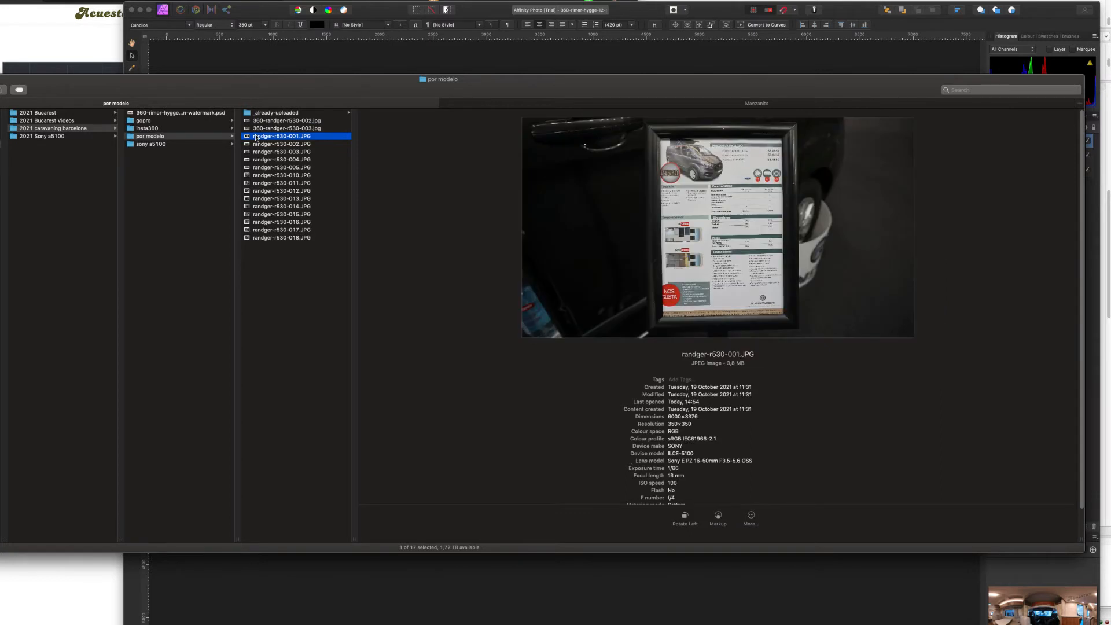
left_click(283, 239, "shift")
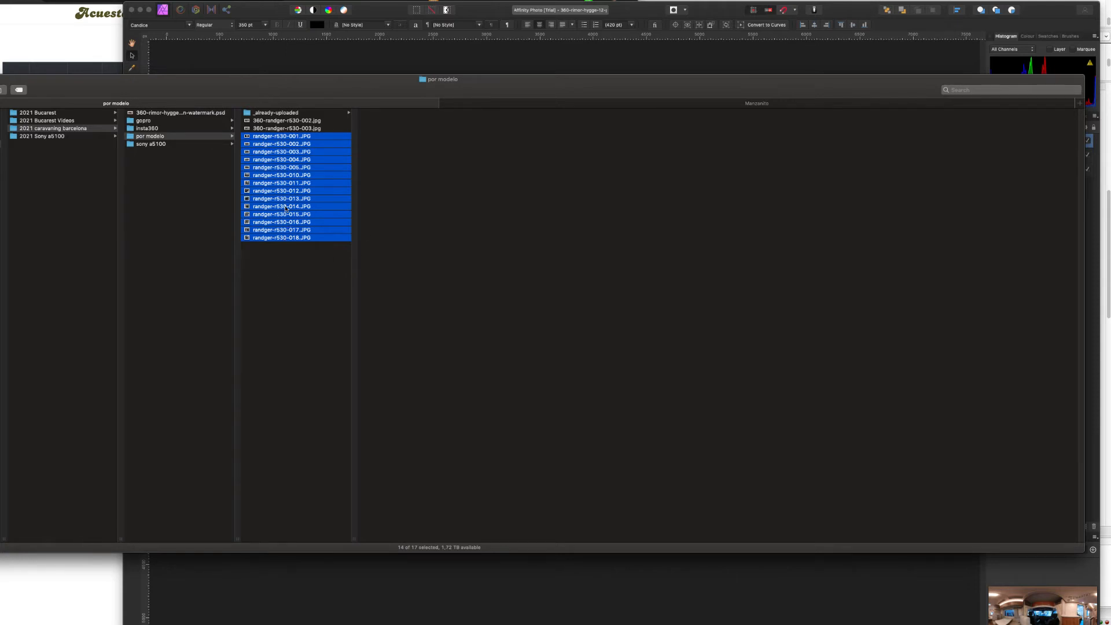
left_click_drag(284, 210, 412, 619)
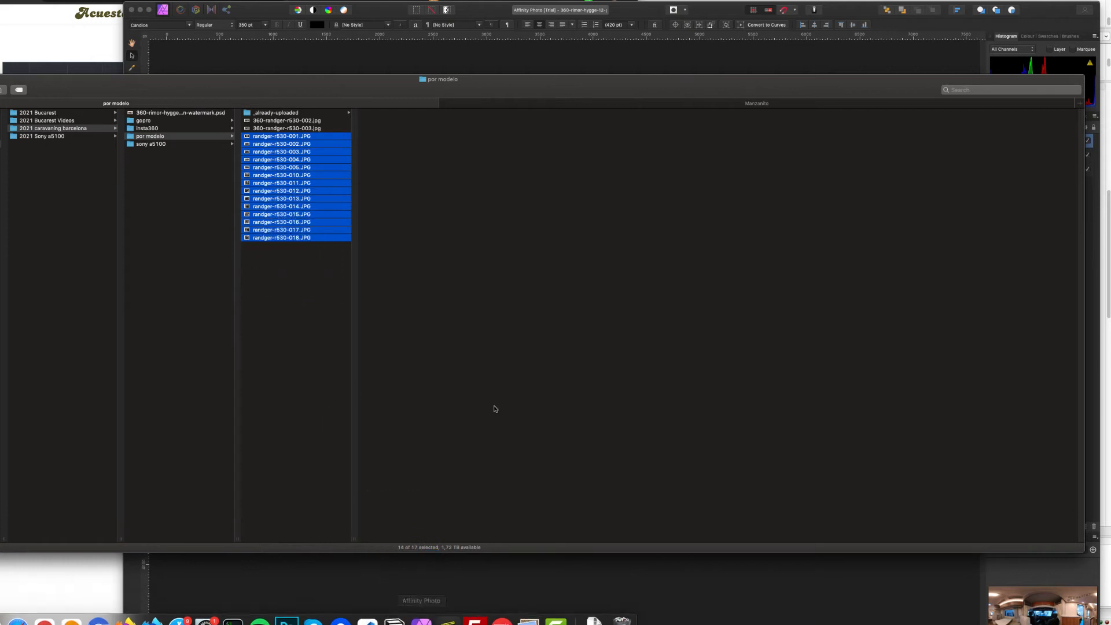
left_click_drag(311, 308, 448, 607)
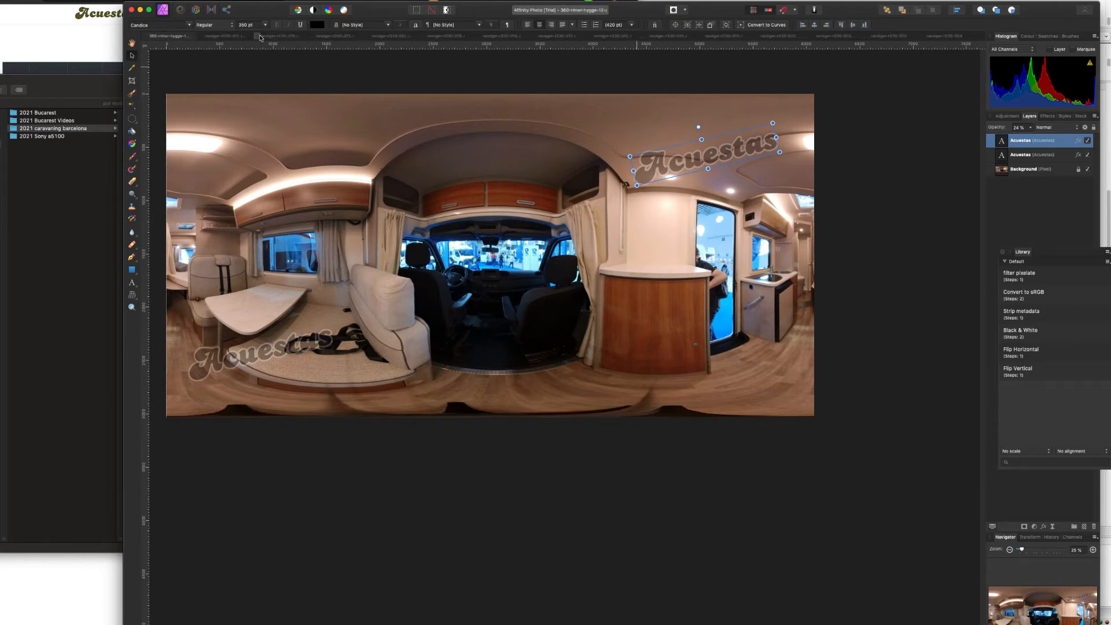
Step: Export randger-r530-011 as JPEG to por modelo, replacing the existing file, and close it and the front-seats photo behind it
left_click(224, 36)
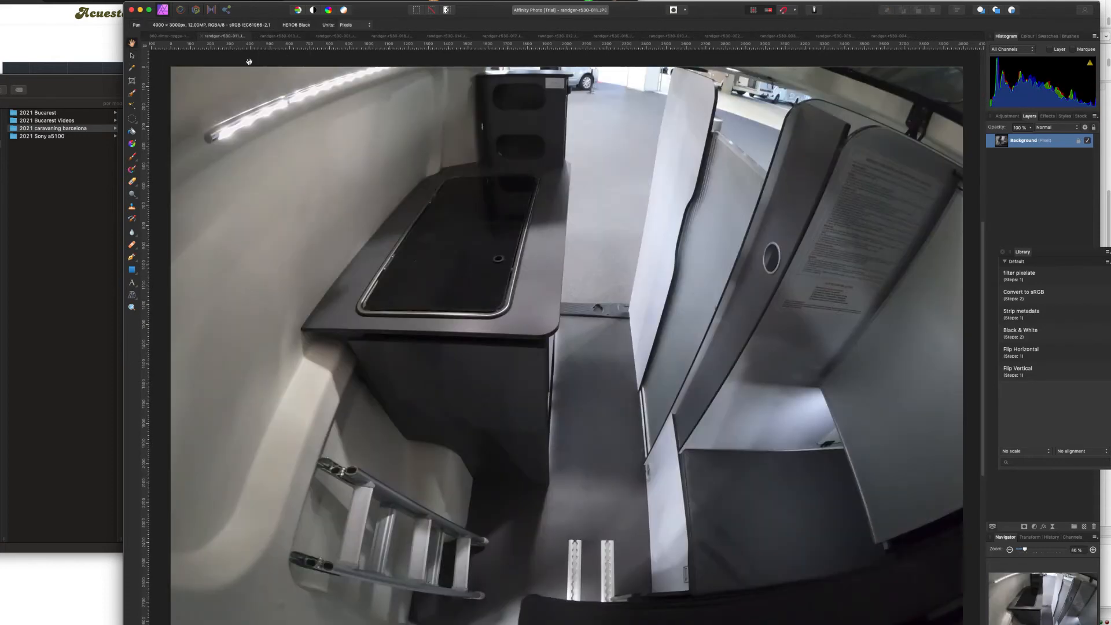
scroll(540, 249, "down", 2)
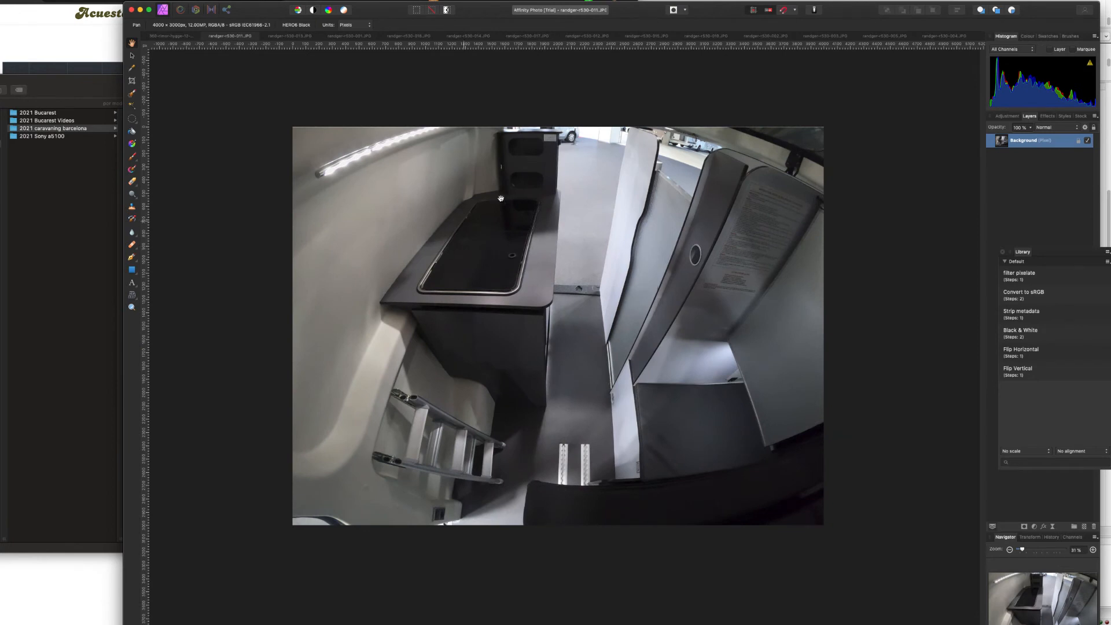
key("super+e")
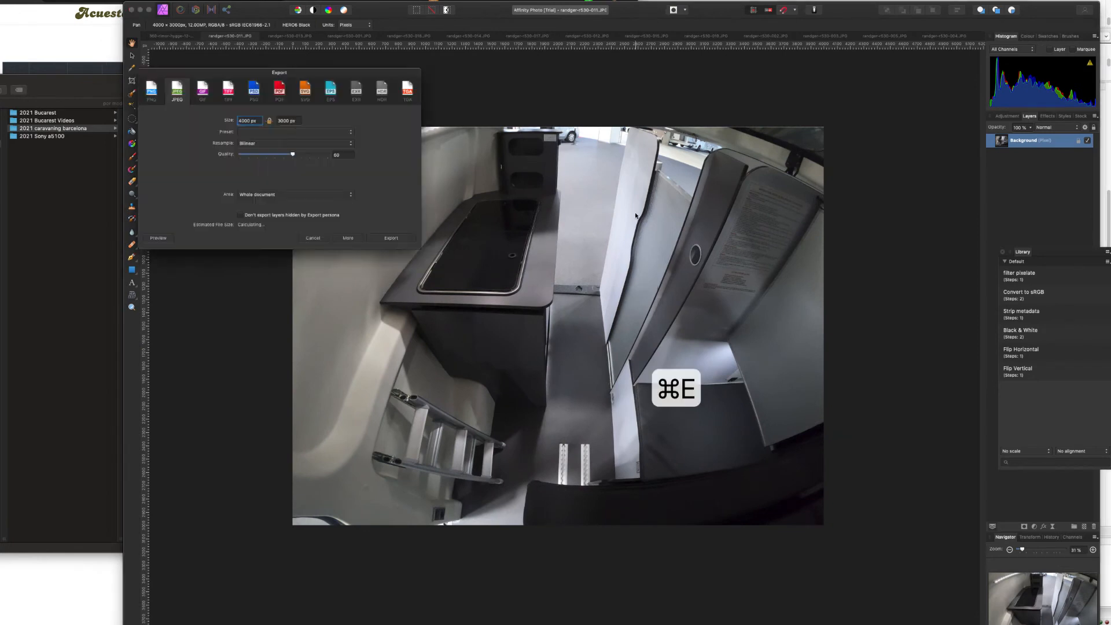
key("Return")
key("Return")
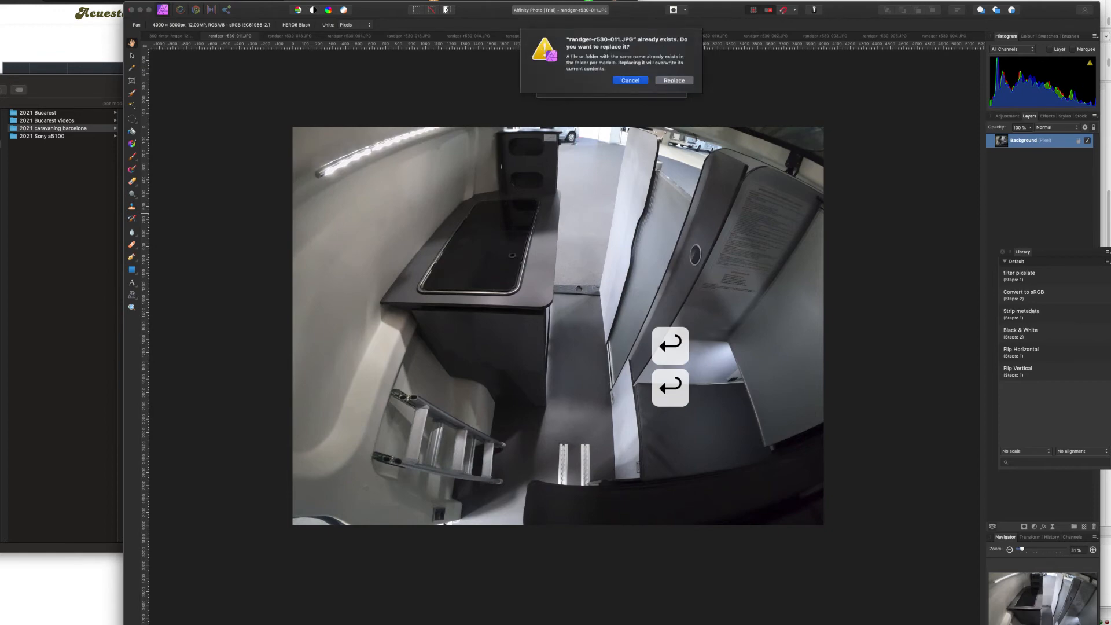
key("super+r")
key("super+w")
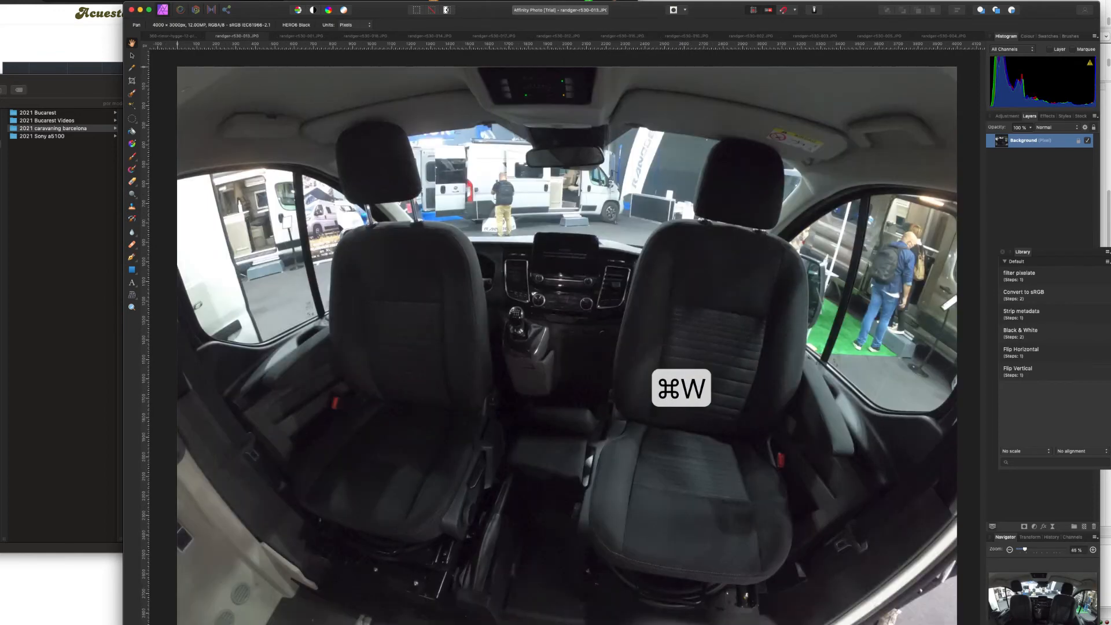
key("super+w")
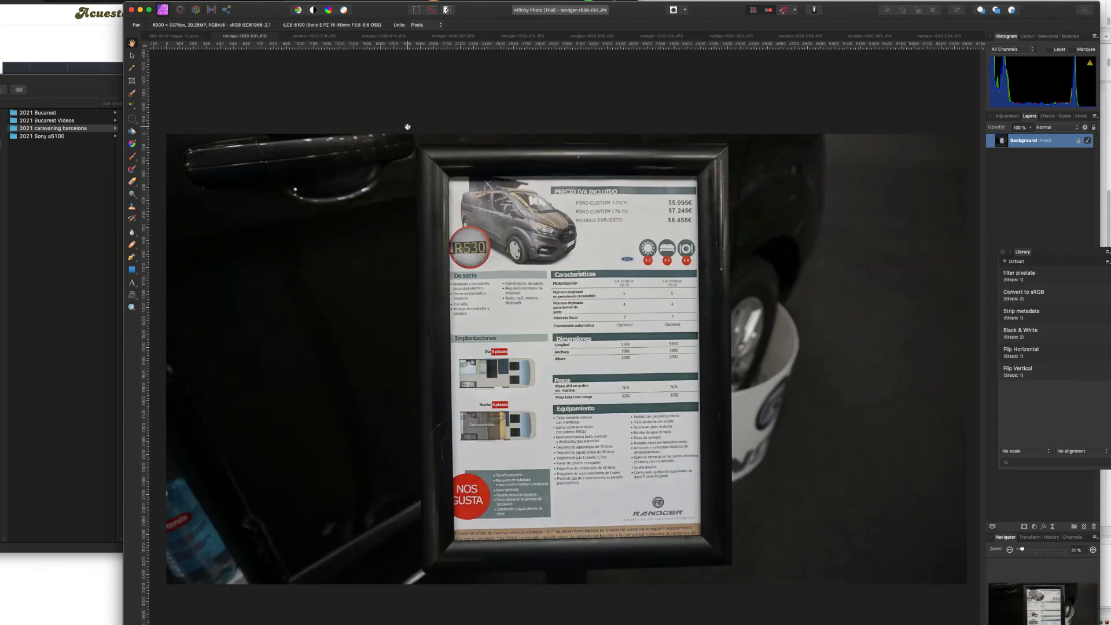
Step: Crop randger-r530-001.JPG to the price and specification sheet inside the black frame, about 2766 px high
key("c")
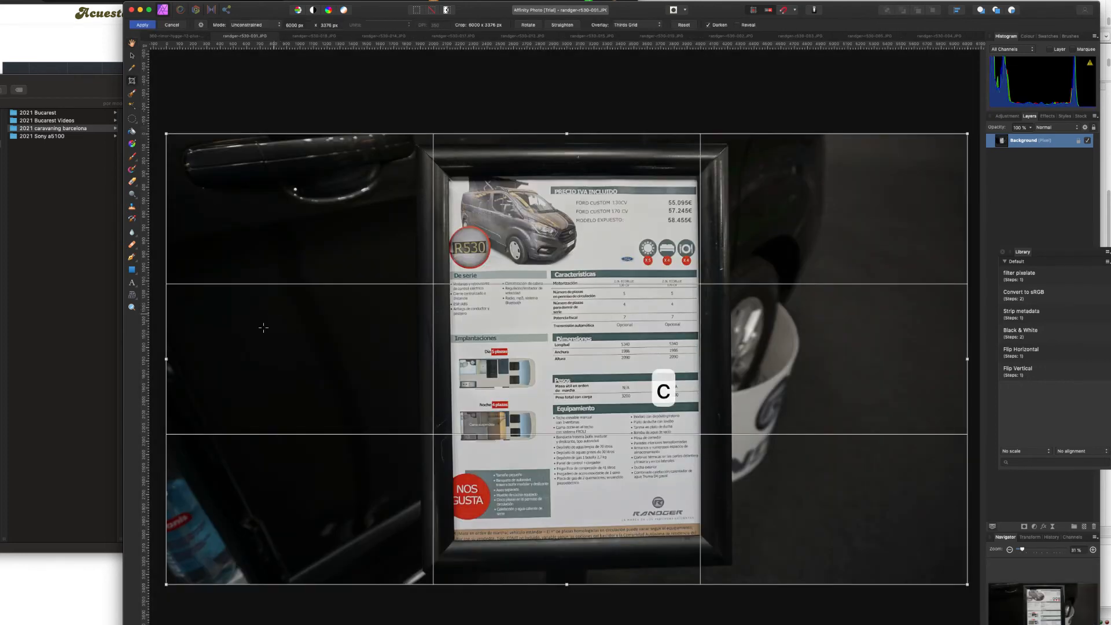
left_click_drag(167, 360, 452, 381)
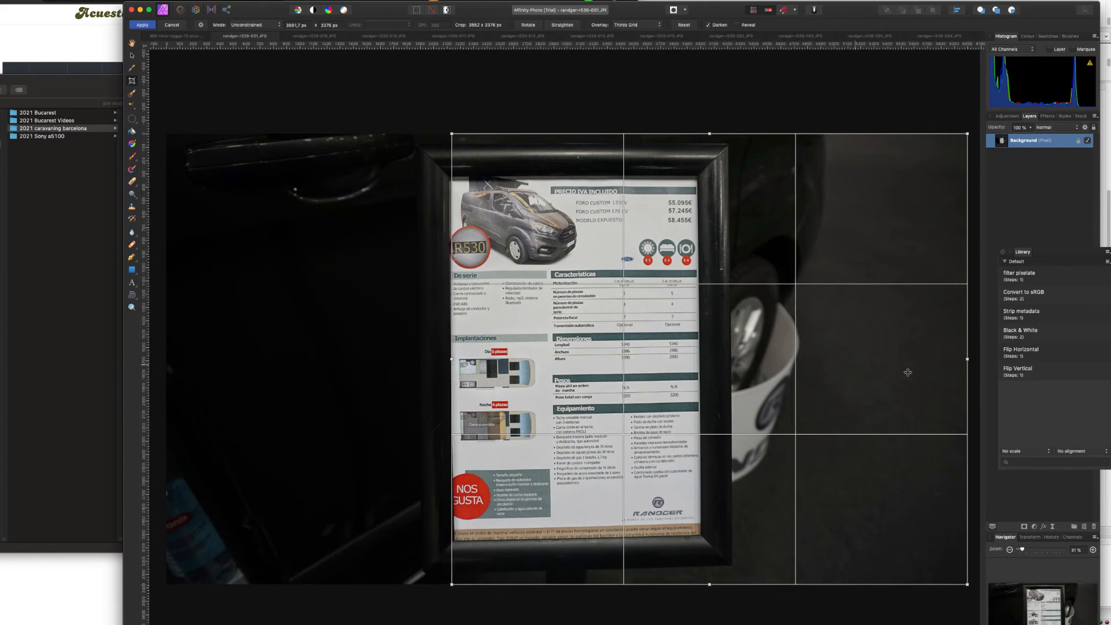
left_click_drag(966, 359, 700, 397)
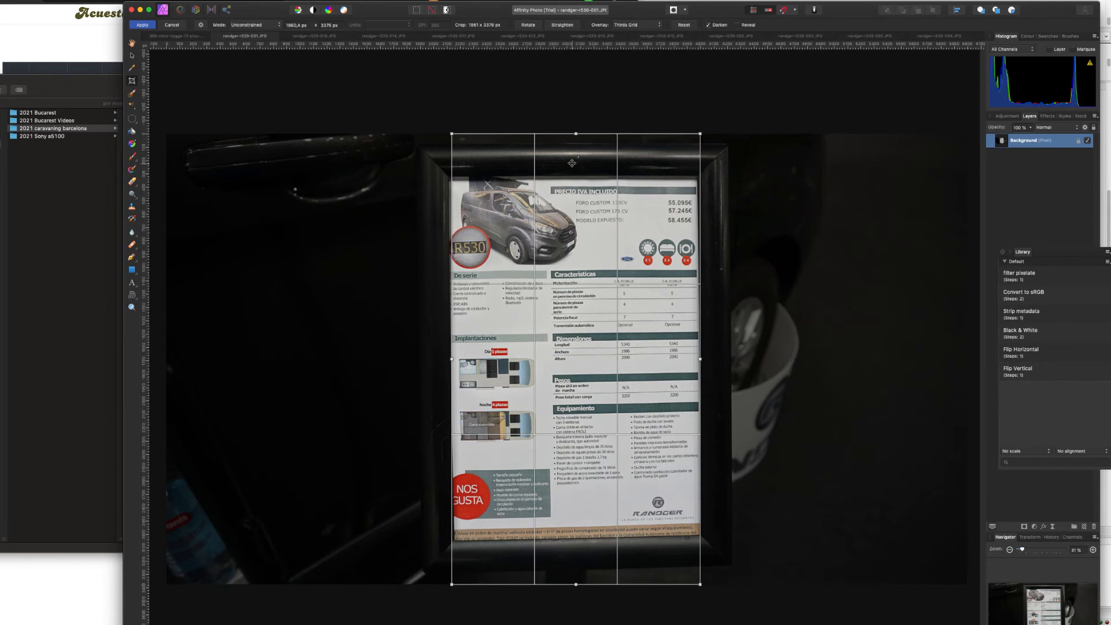
left_click_drag(575, 132, 576, 171)
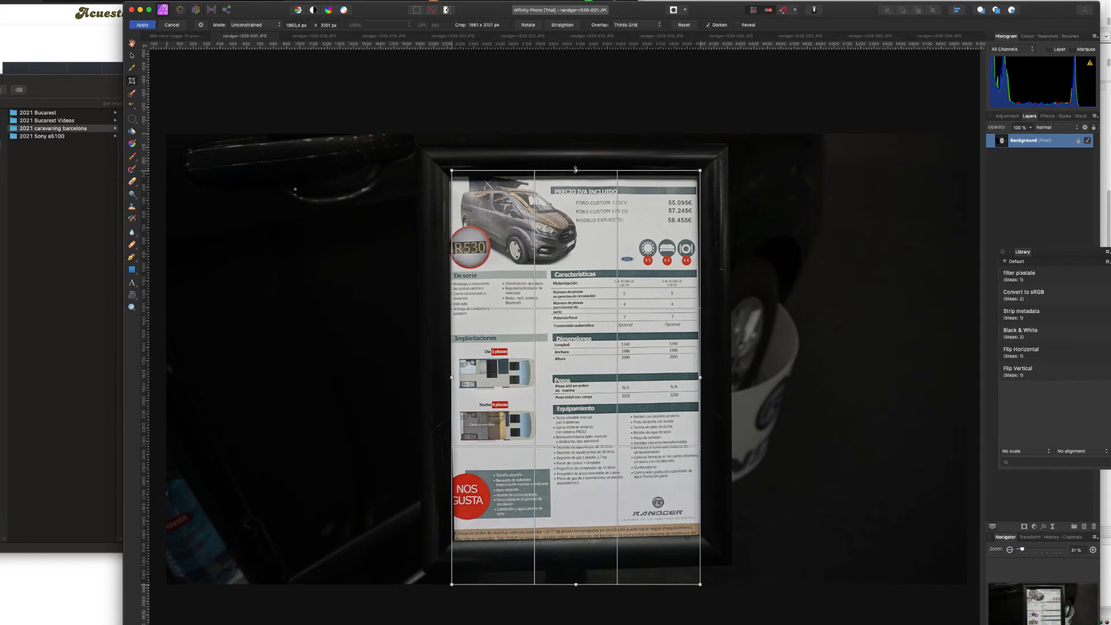
left_click_drag(577, 579, 579, 538)
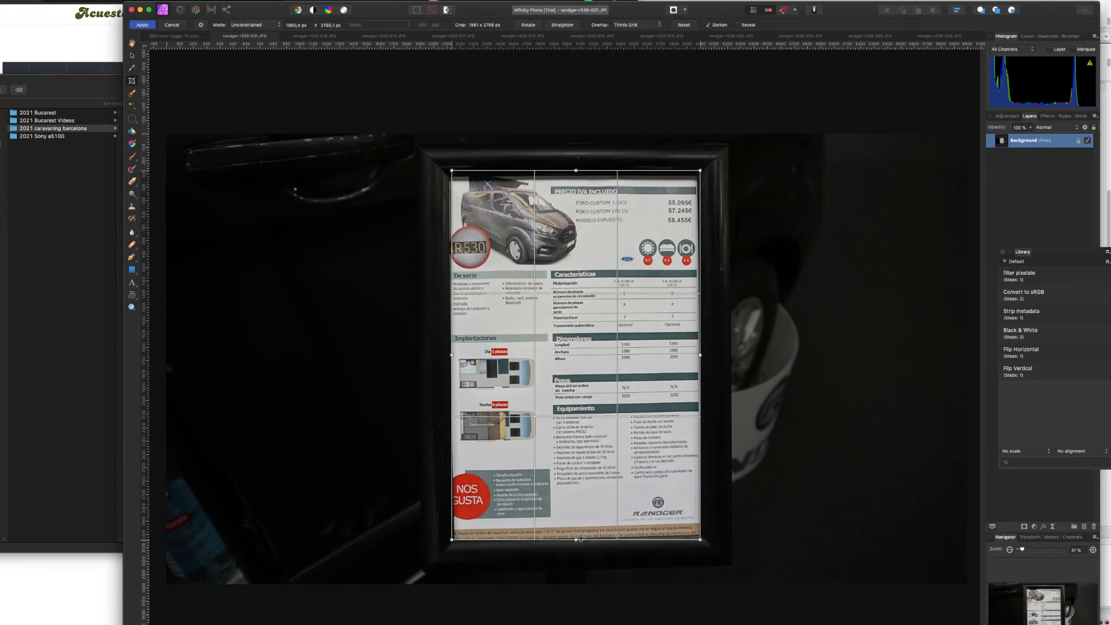
key("Return")
Step: Export the cropped sheet as JPEG randger-r530-001 to por modelo, replacing the existing file, and close the document without saving
key("super+e")
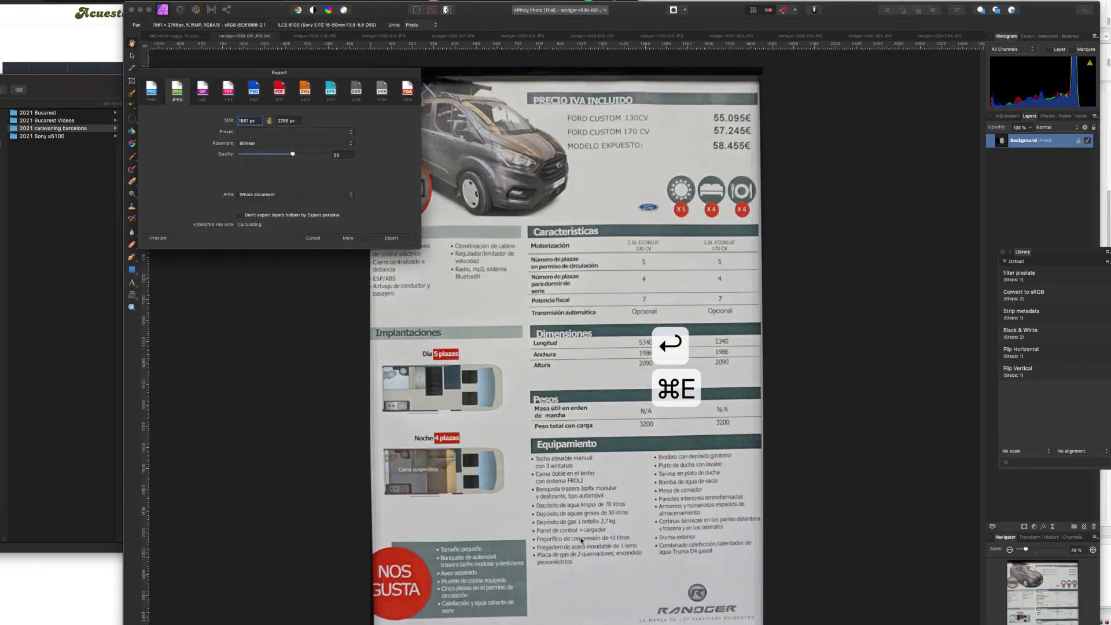
key("Return")
key("Return")
key("super+r")
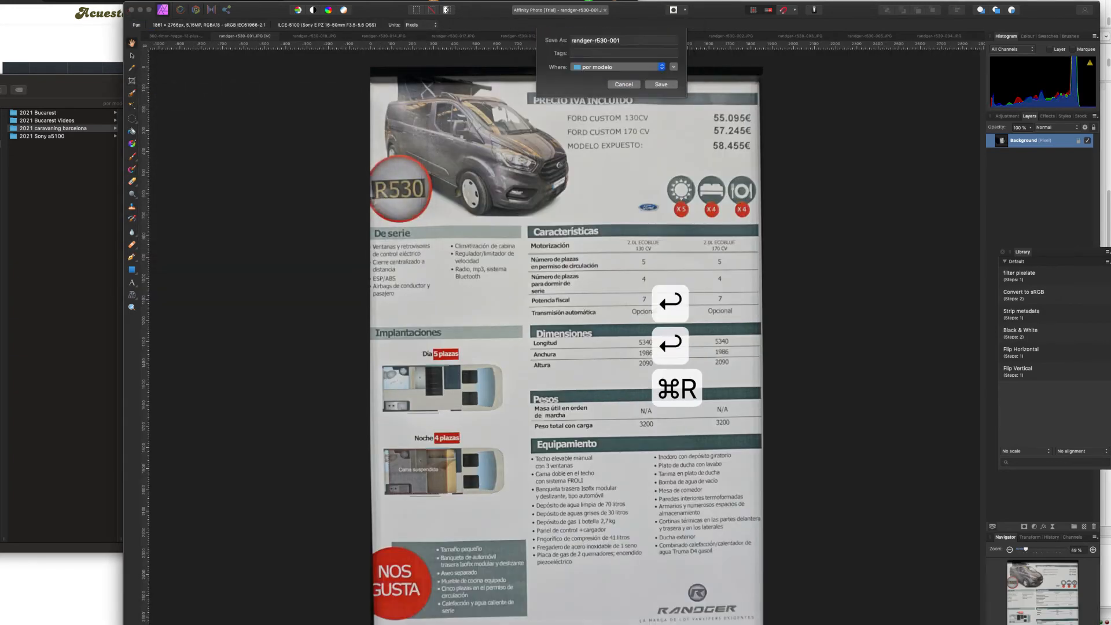
key("super+w")
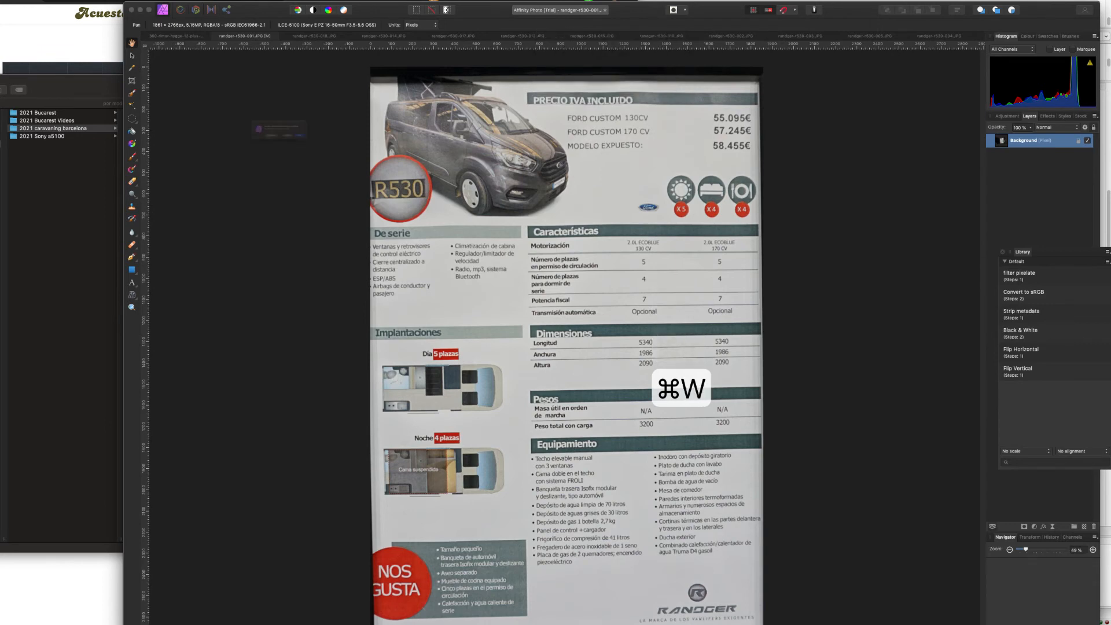
key("super+BackSpace")
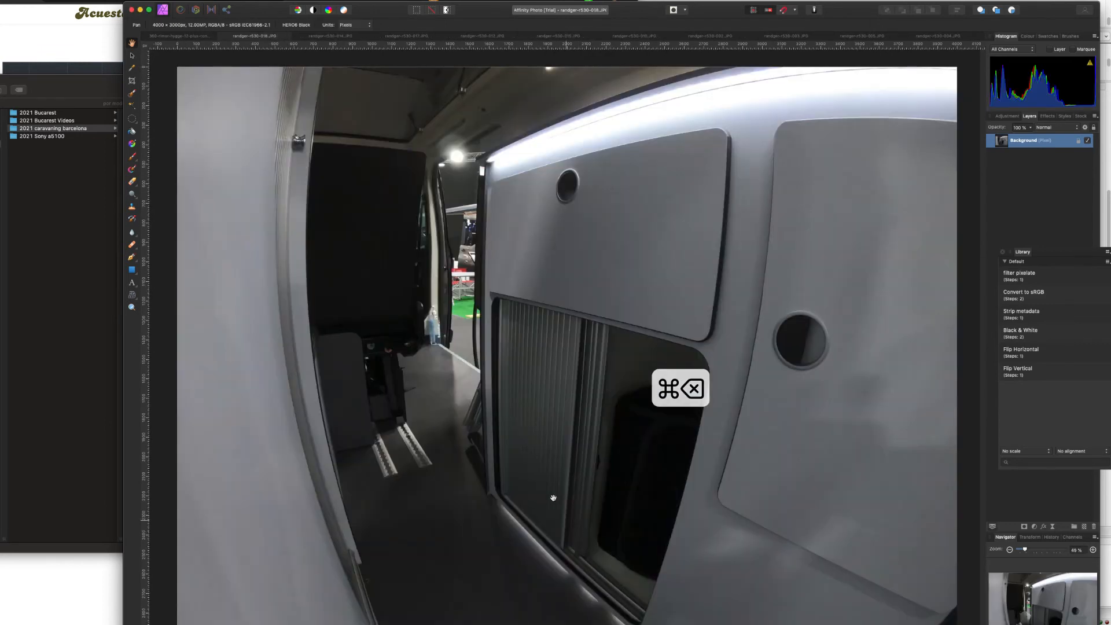
Step: Export randger-r530-018 as JPEG to por modelo, replacing the existing file, and close the document
scroll(545, 369, "down", 2)
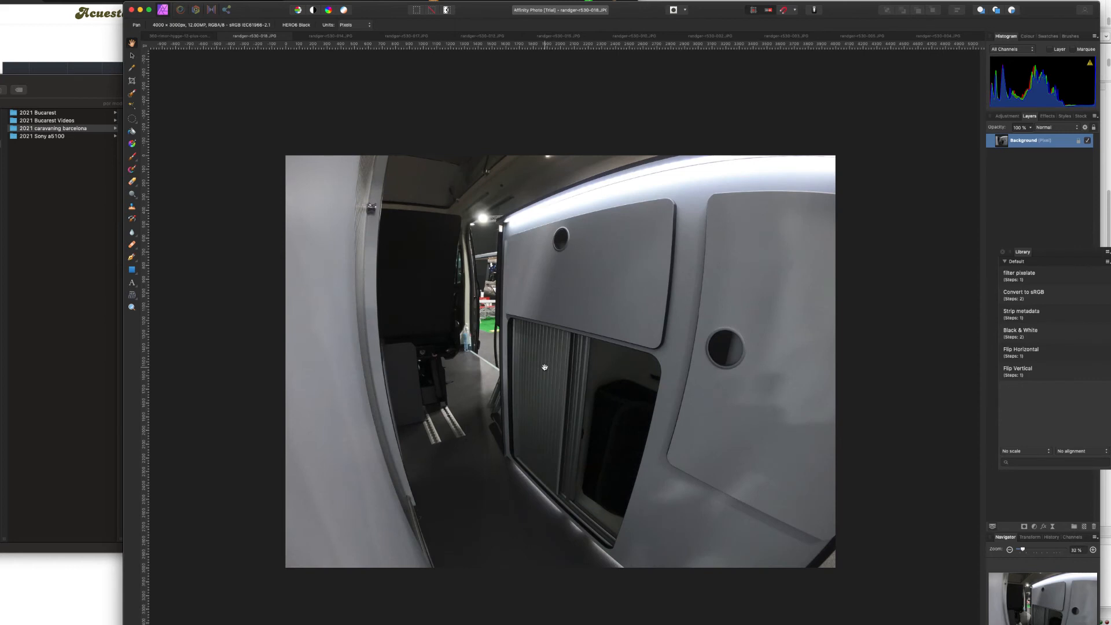
key("super+e")
key("Return")
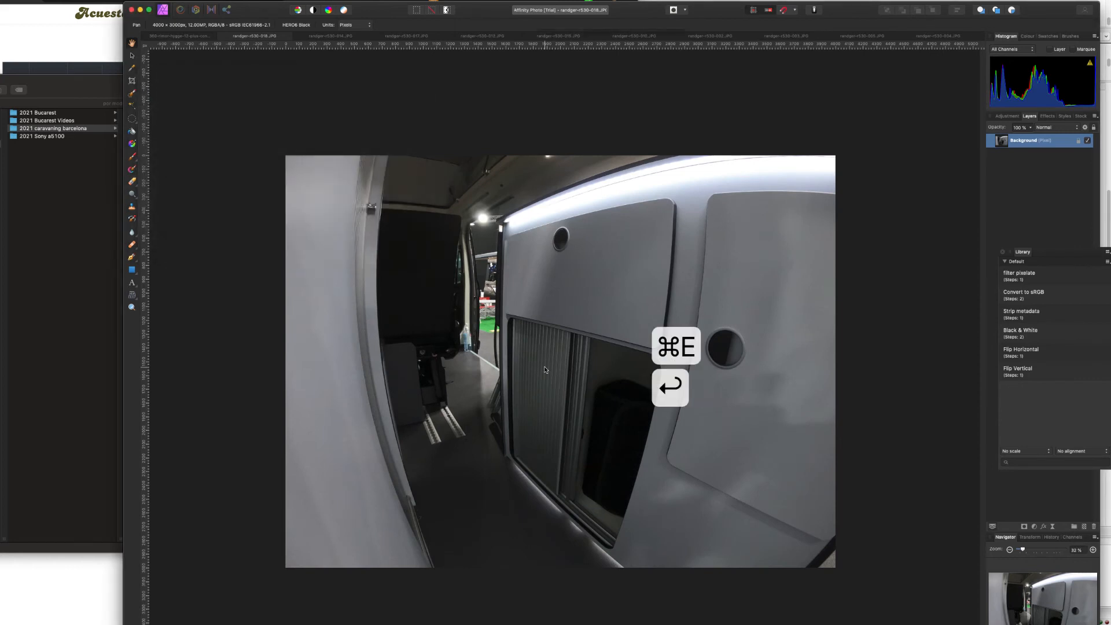
key("Return")
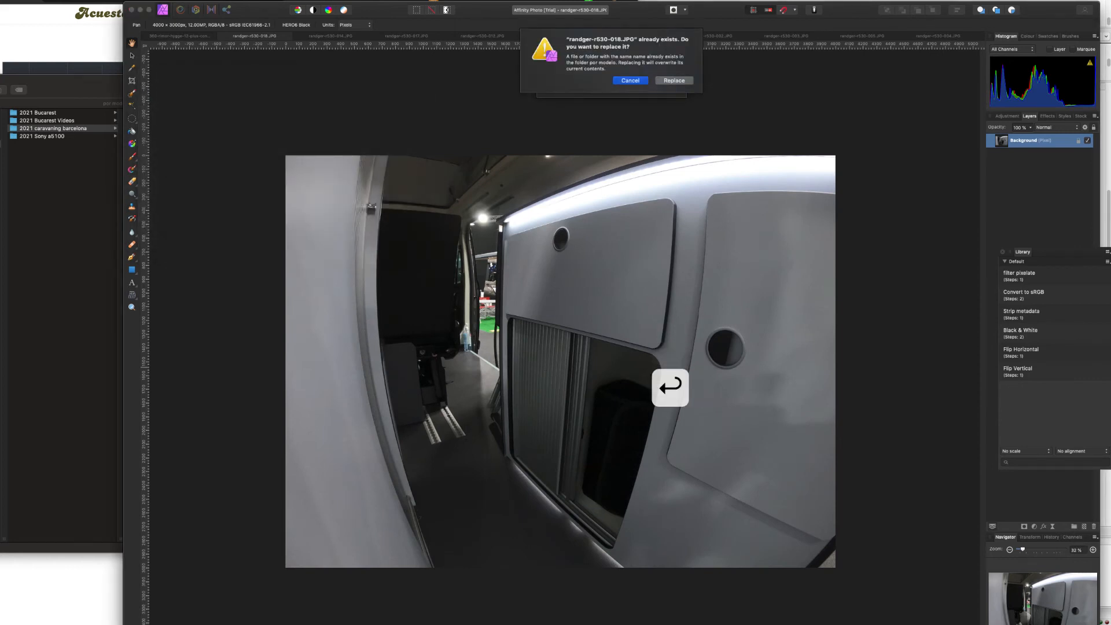
key("super+r")
key("super+w")
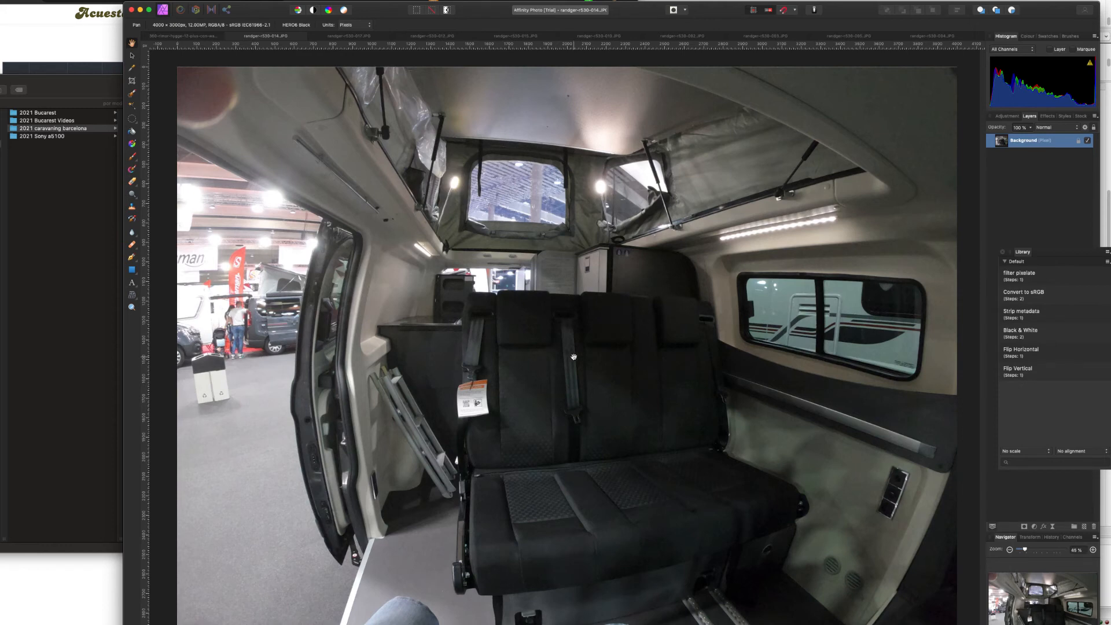
Step: Export the rear bench photo as JPEG randger-r530-014 to por modelo, overwriting the existing file, and close it
key("super+e")
key("Return")
key("Return")
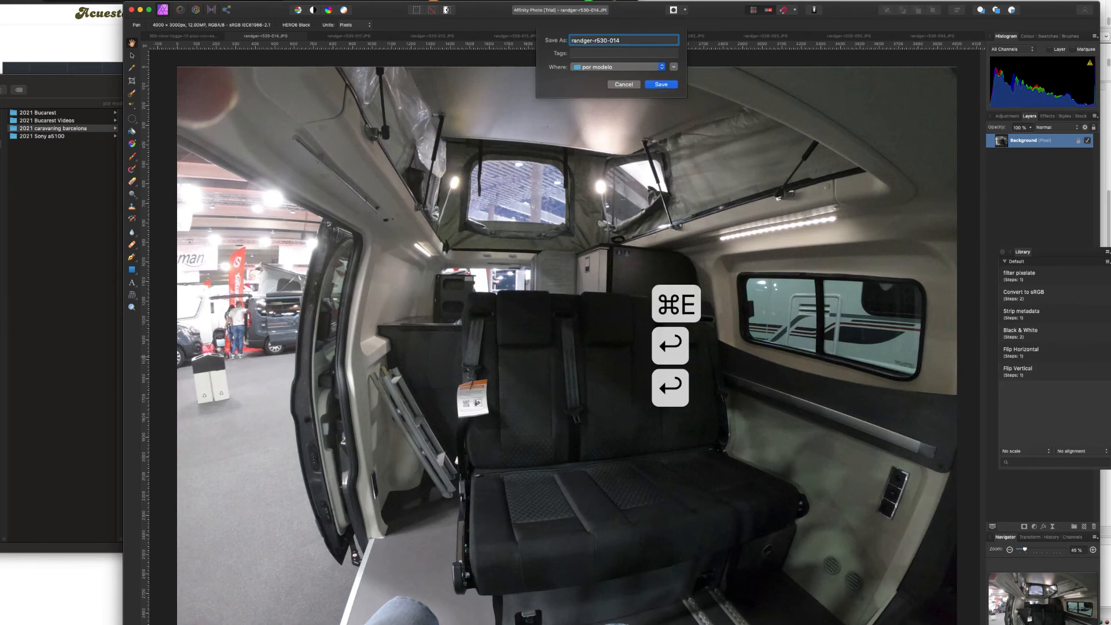
key("super+r")
key("super+w")
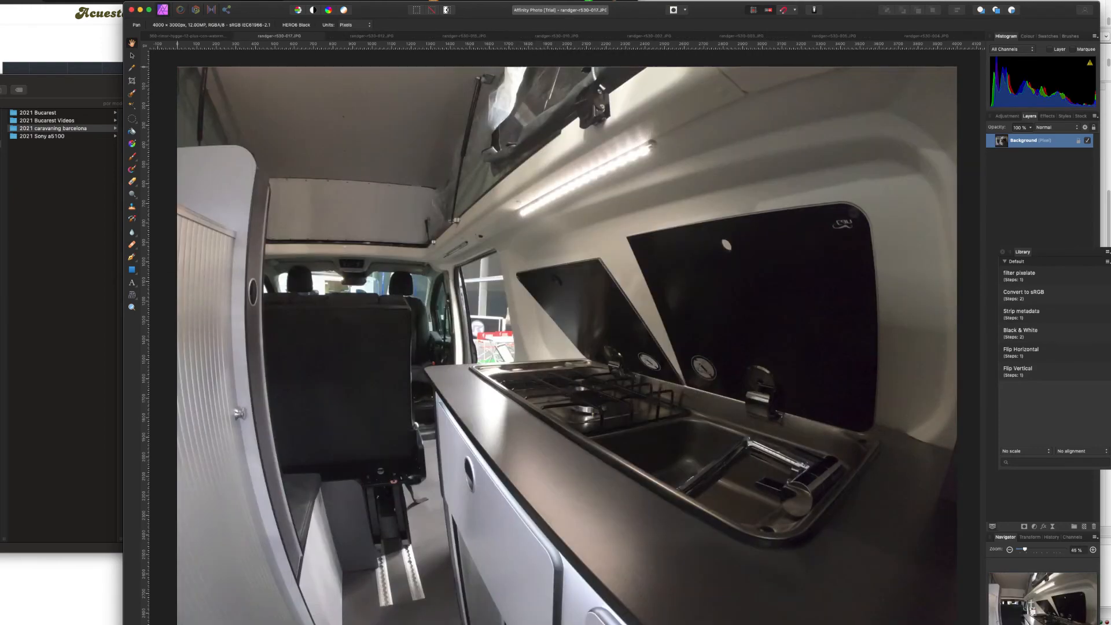
Step: Export the kitchen photo as JPEG randger-r530-017 to por modelo, overwriting the existing file, and close it
scroll(574, 357, "down", 1)
key("super+e")
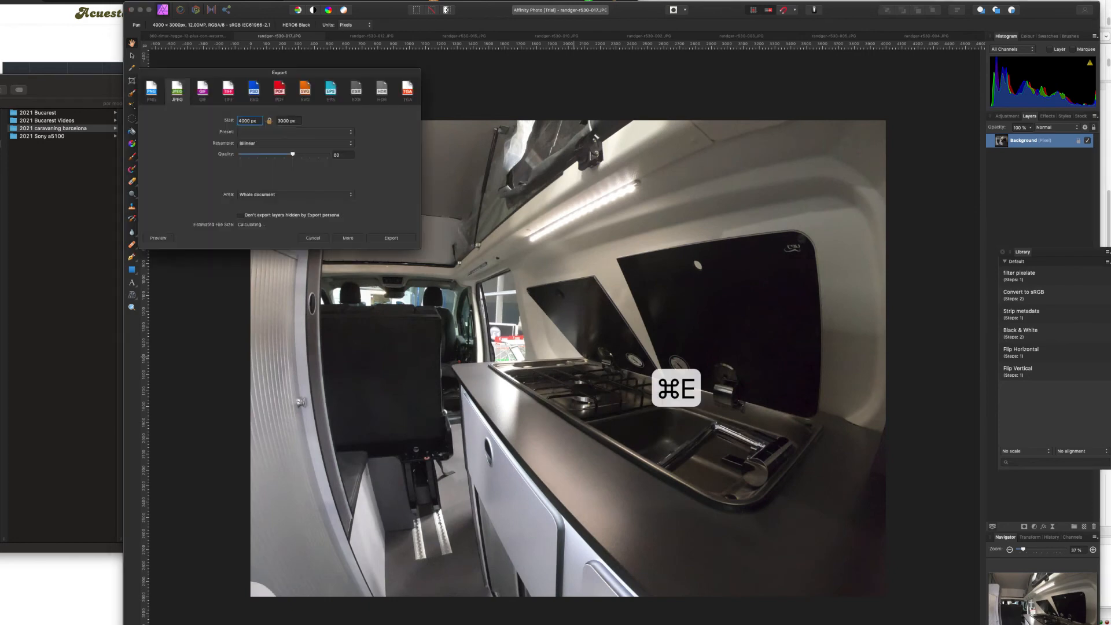
key("Return")
key("Return")
key("Return")
key("Return")
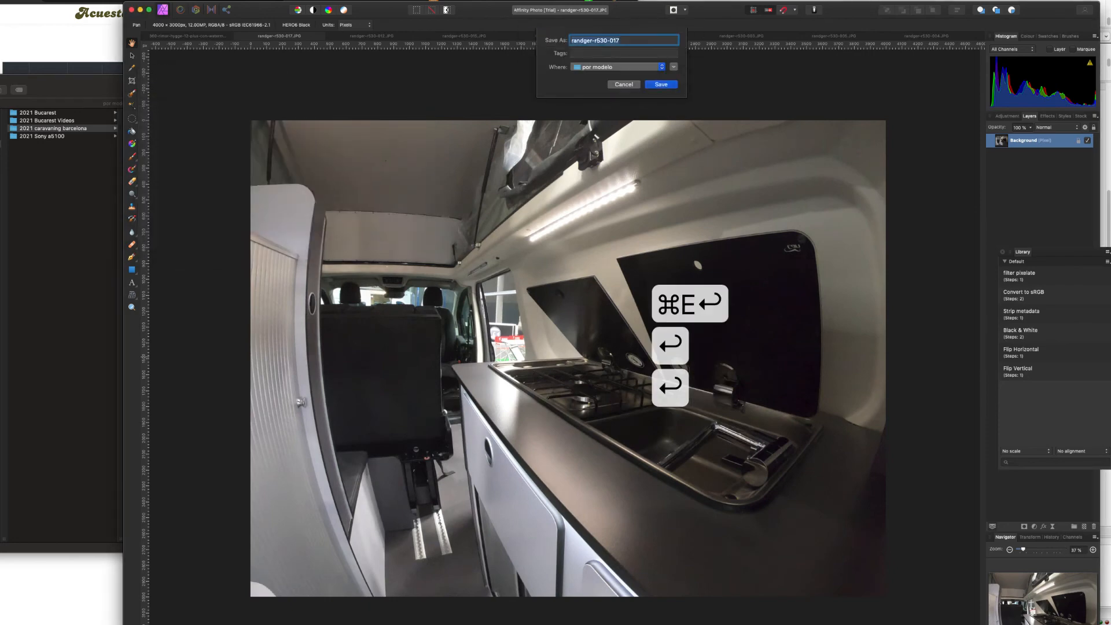
key("super+r")
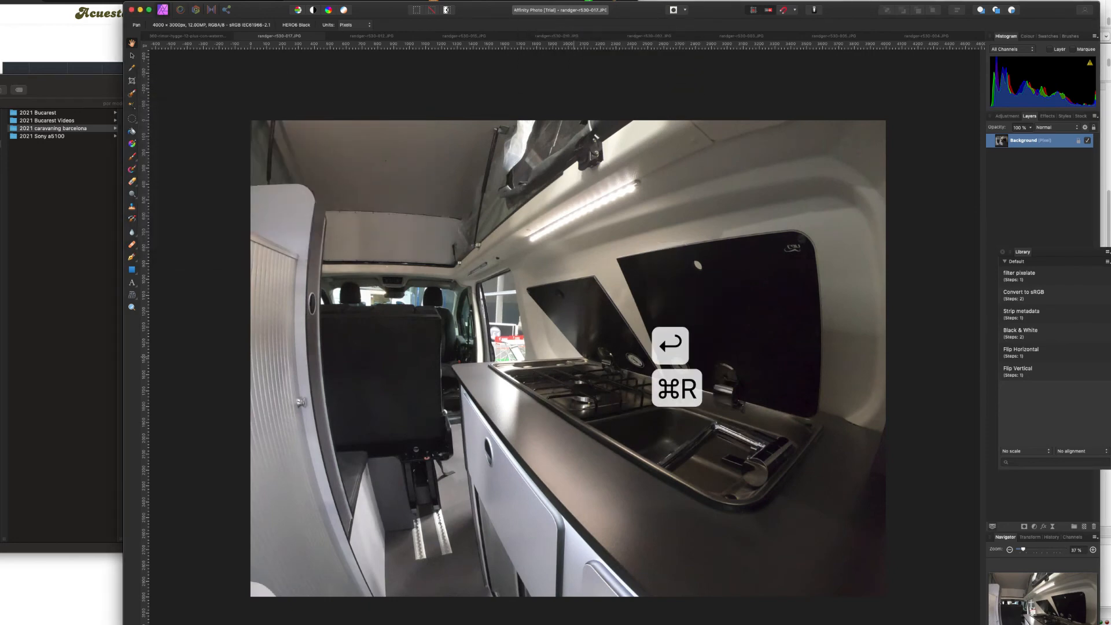
key("super+w")
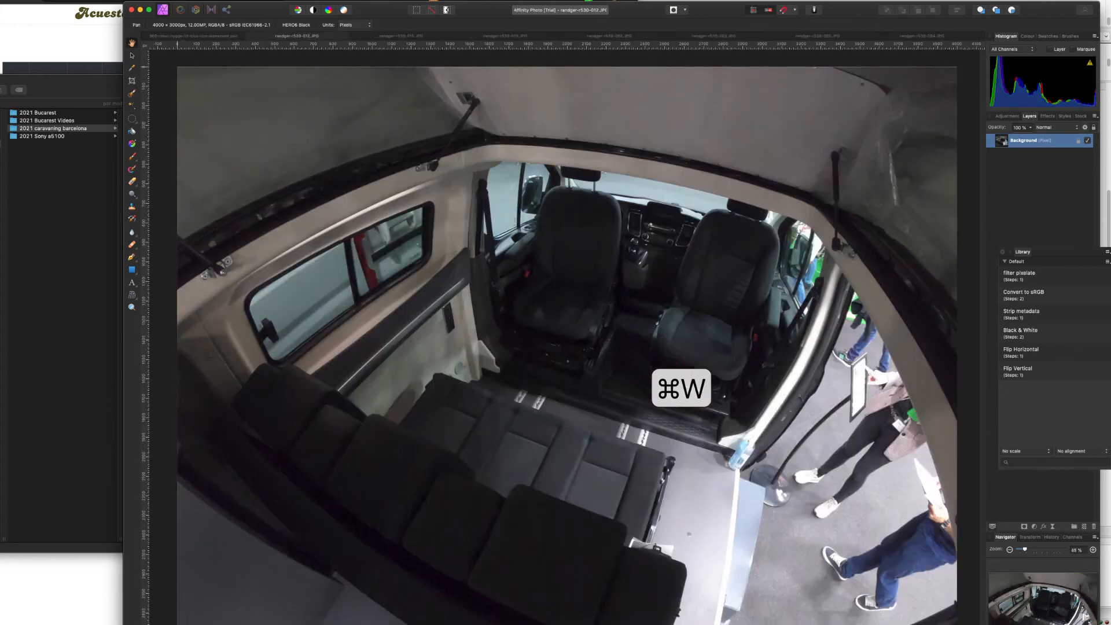
Step: Open the export settings for randger-r530-012.JPG
scroll(574, 357, "down", 2)
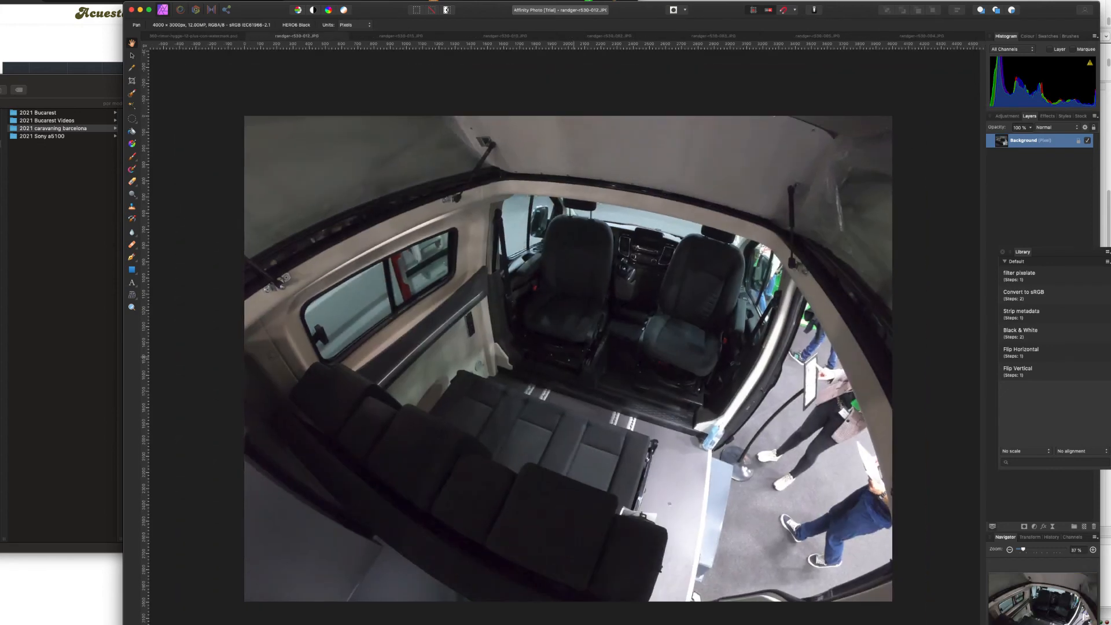
key("super+e")
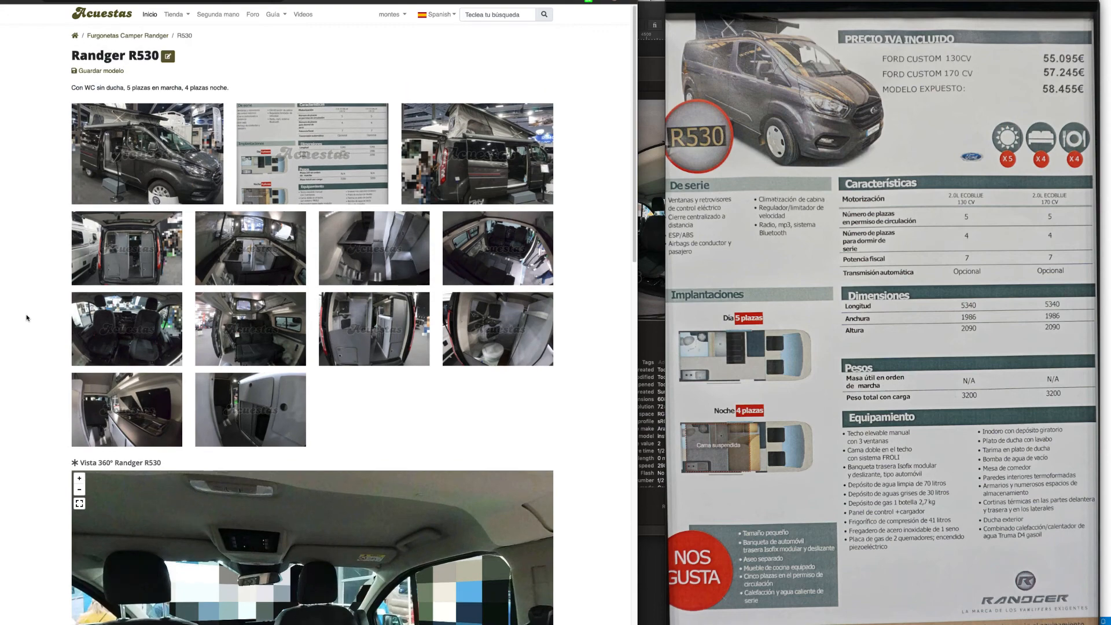
Step: On the Acuestas Randger R530 page, look around the first 360° view to check the pixelated cab windows
scroll(27, 318, "down", 2)
scroll(26, 318, "down", 5)
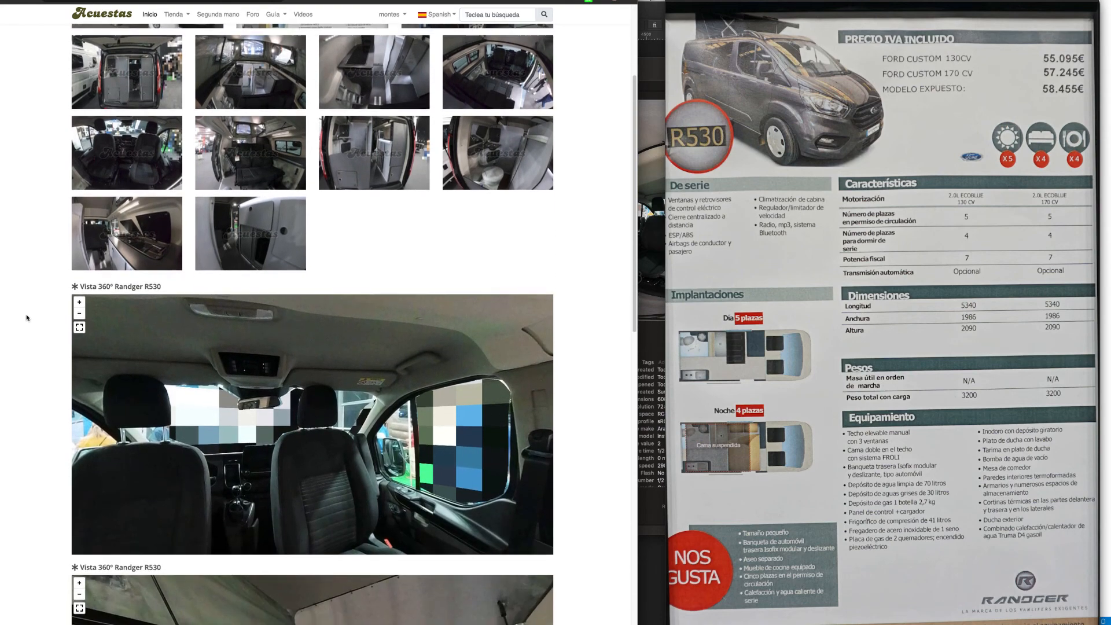
left_click_drag(400, 324, 214, 405)
left_click_drag(405, 359, 269, 318)
left_click_drag(422, 329, 290, 353)
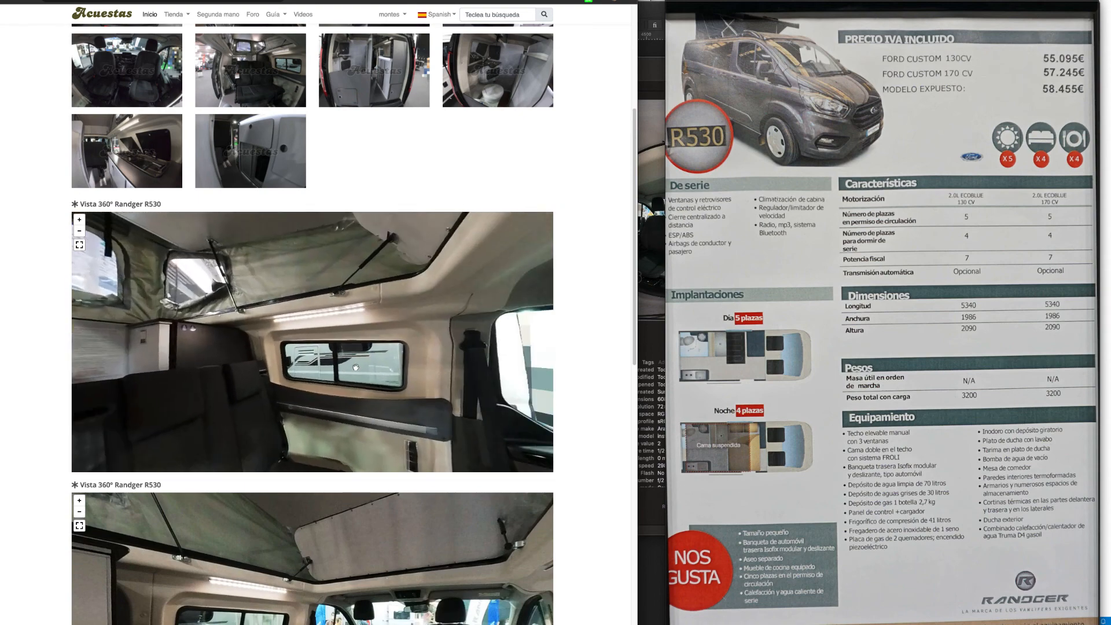
left_click_drag(486, 376, 309, 345)
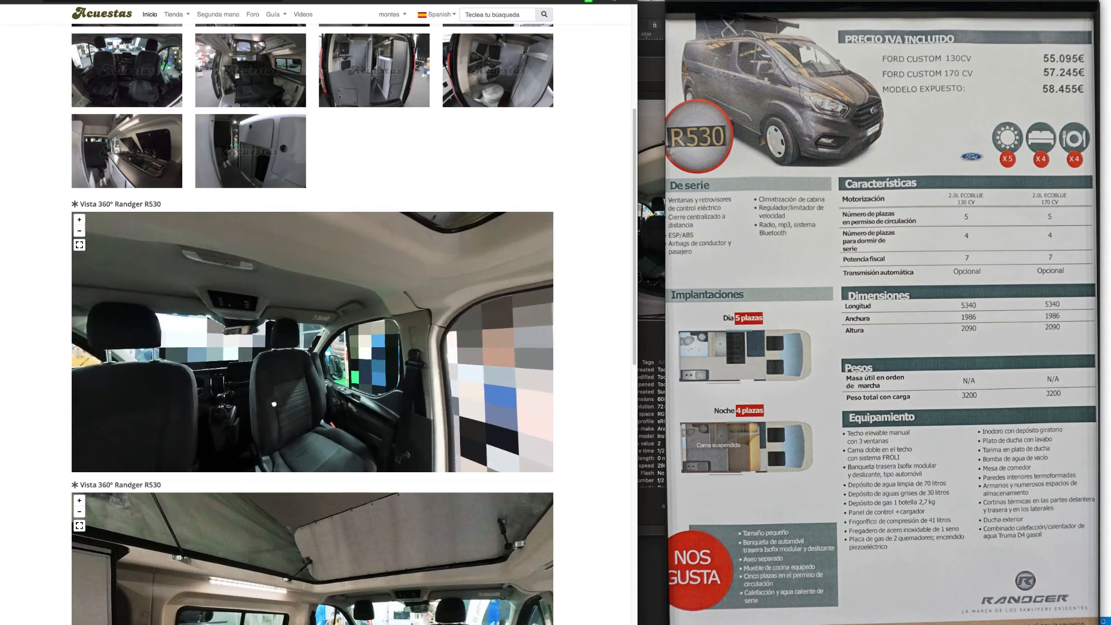
Step: Rotate through the last 360° view of the Randger R530 to check its pixelated door opening and watermark
scroll(45, 355, "down", 5)
left_click_drag(134, 353, 260, 343)
left_click_drag(168, 348, 319, 332)
left_click_drag(232, 338, 508, 315)
left_click_drag(283, 324, 397, 316)
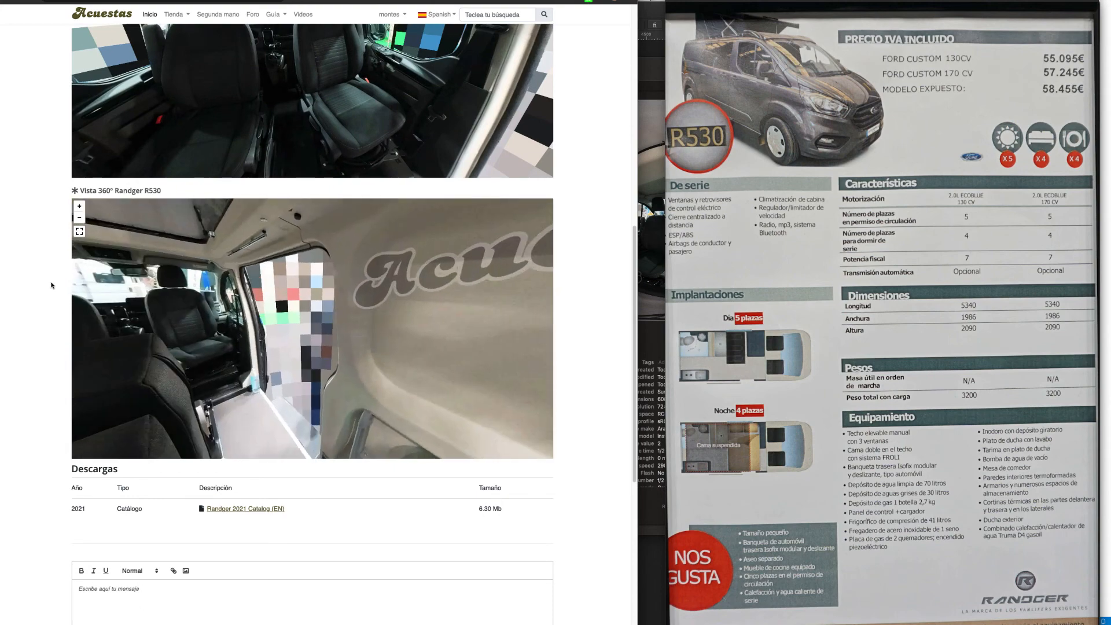
Step: Enlarge the first exterior photo and the price sheet in the Randger R530 gallery to check them, closing each
scroll(16, 288, "up", 9)
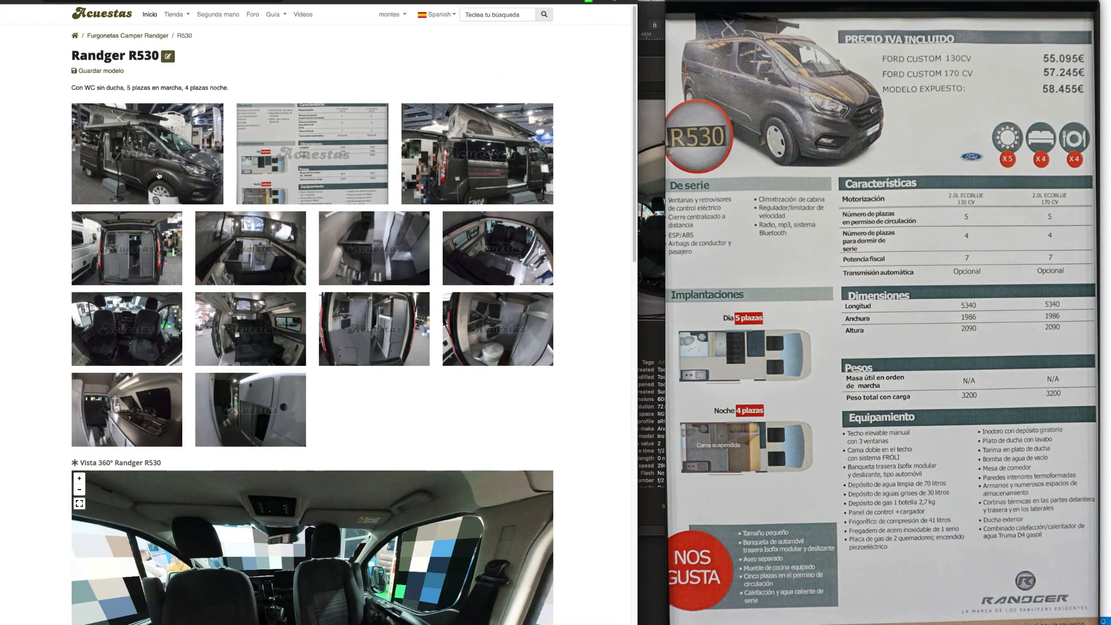
left_click(158, 175)
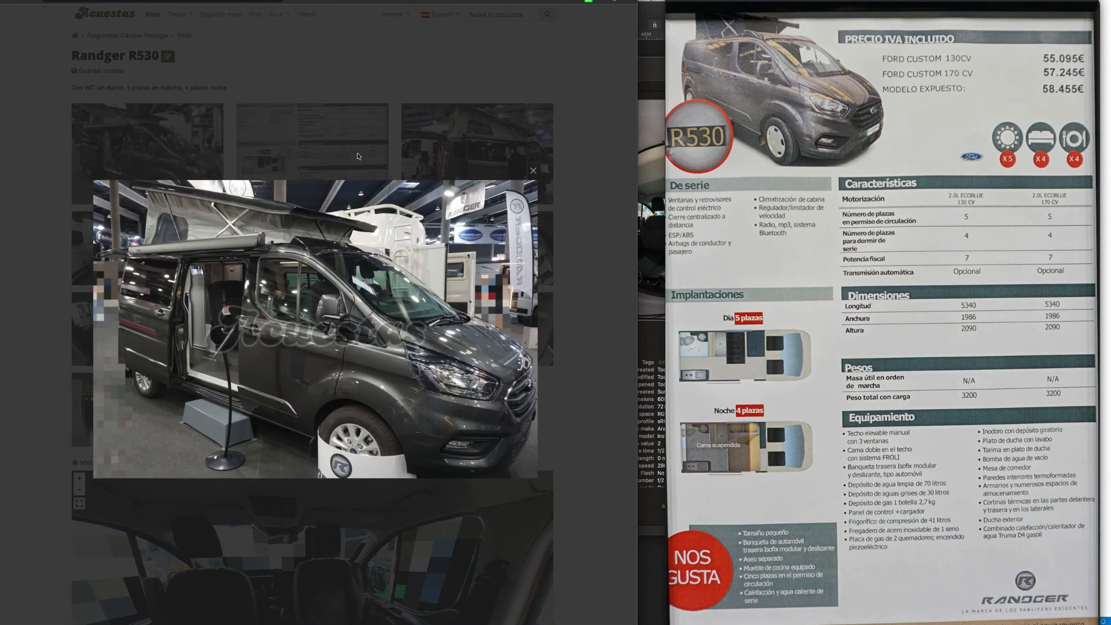
left_click(358, 157)
left_click(273, 136)
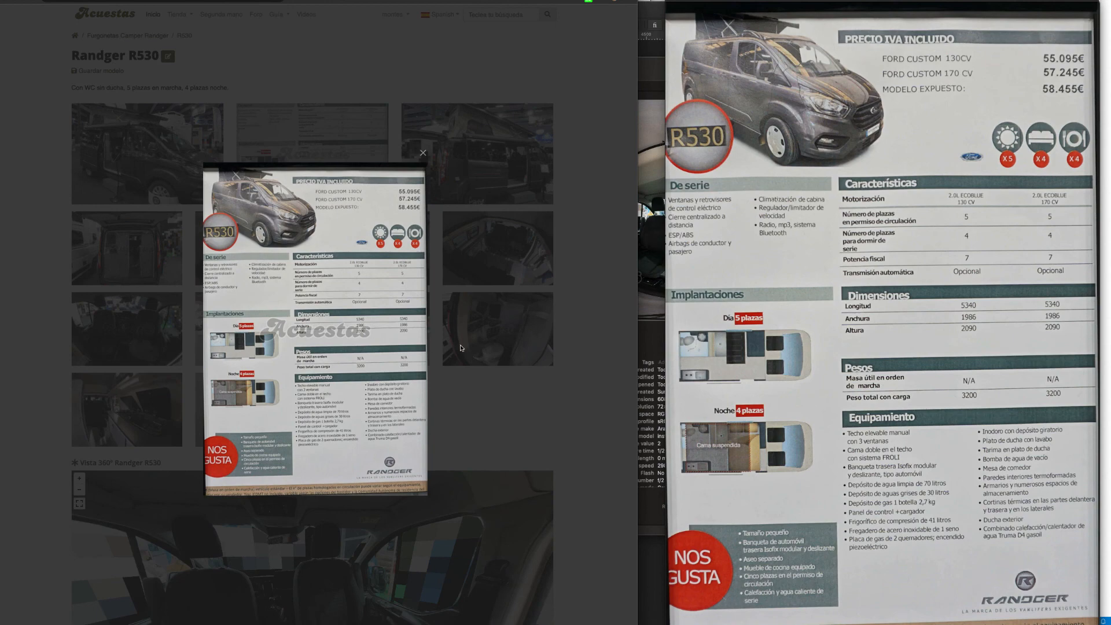
left_click(491, 388)
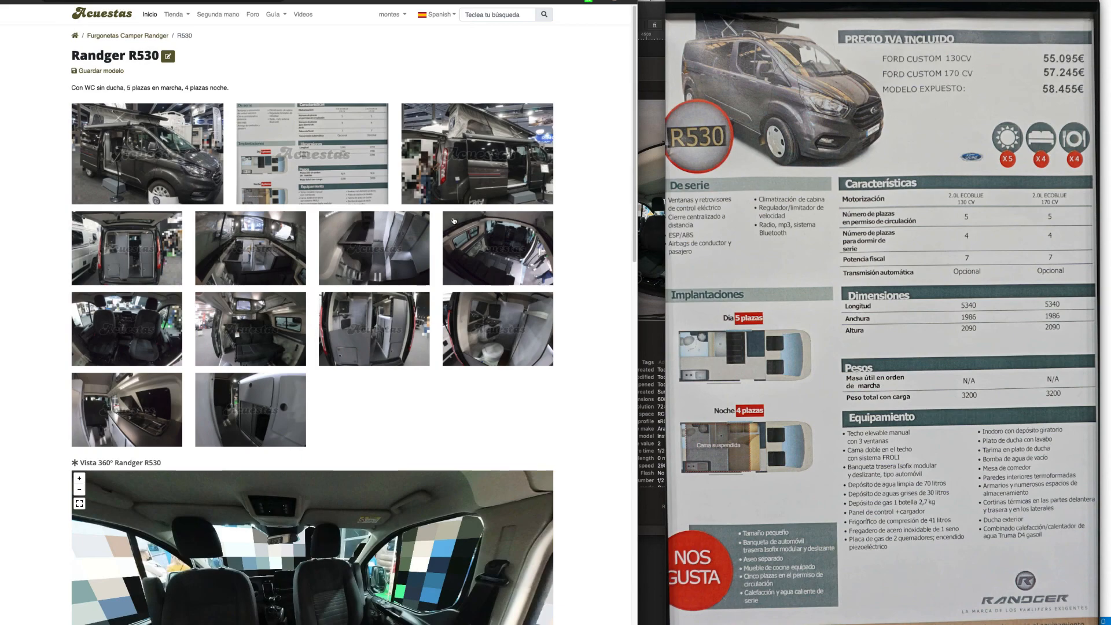
Step: Review the published Randger R530 page, from the photo gallery through both 360° views down to the Descargas section
left_click(457, 188)
left_click(394, 192)
scroll(55, 280, "down", 4)
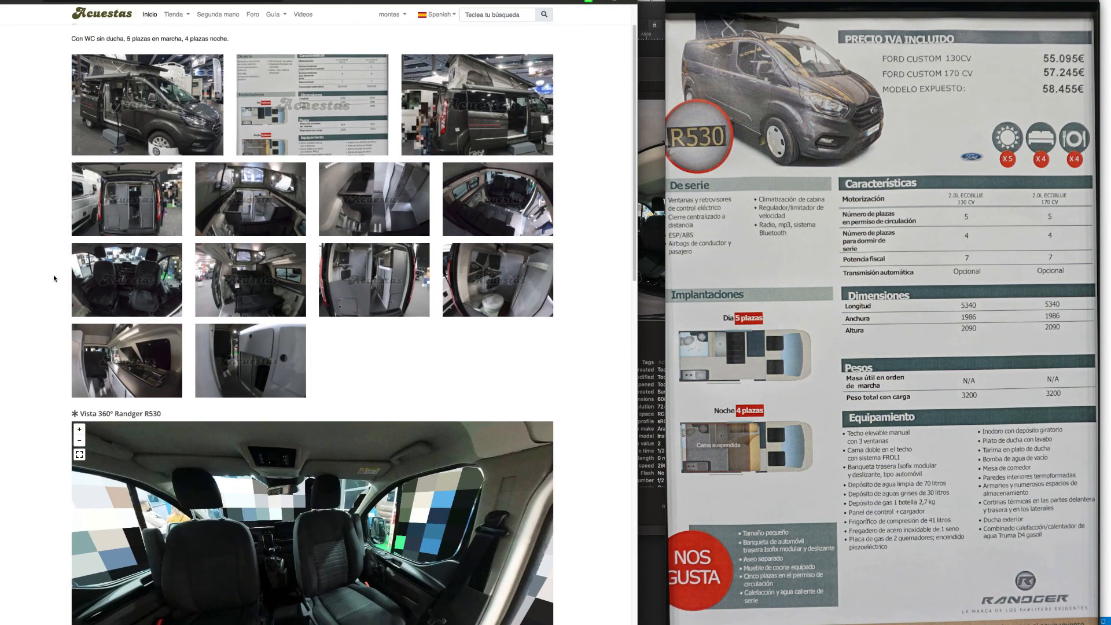
scroll(53, 275, "down", 6)
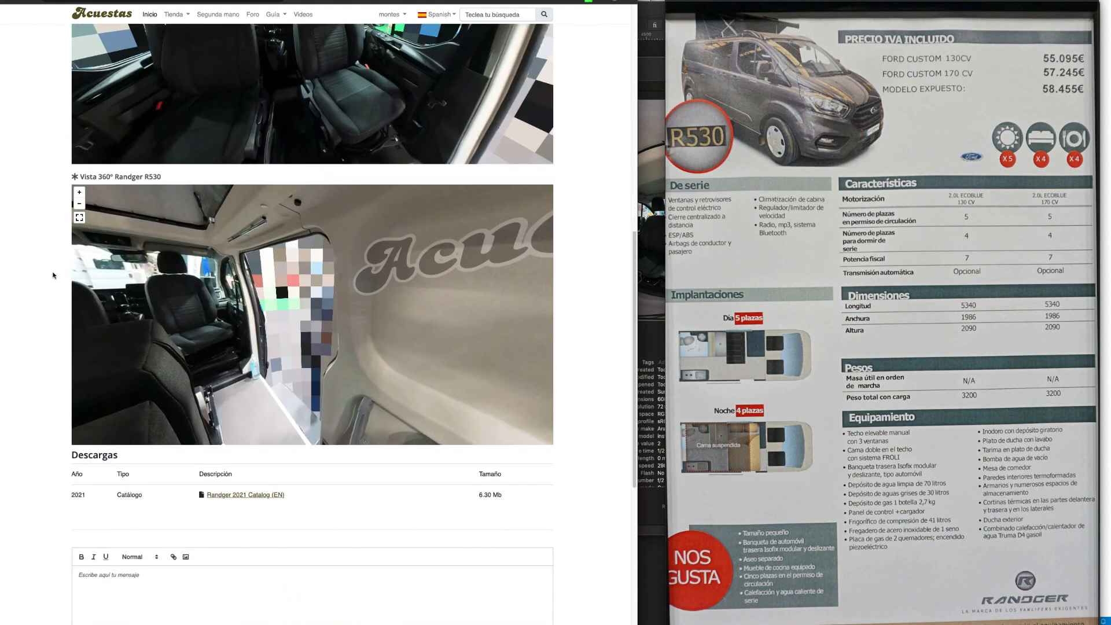
scroll(52, 275, "up", 10)
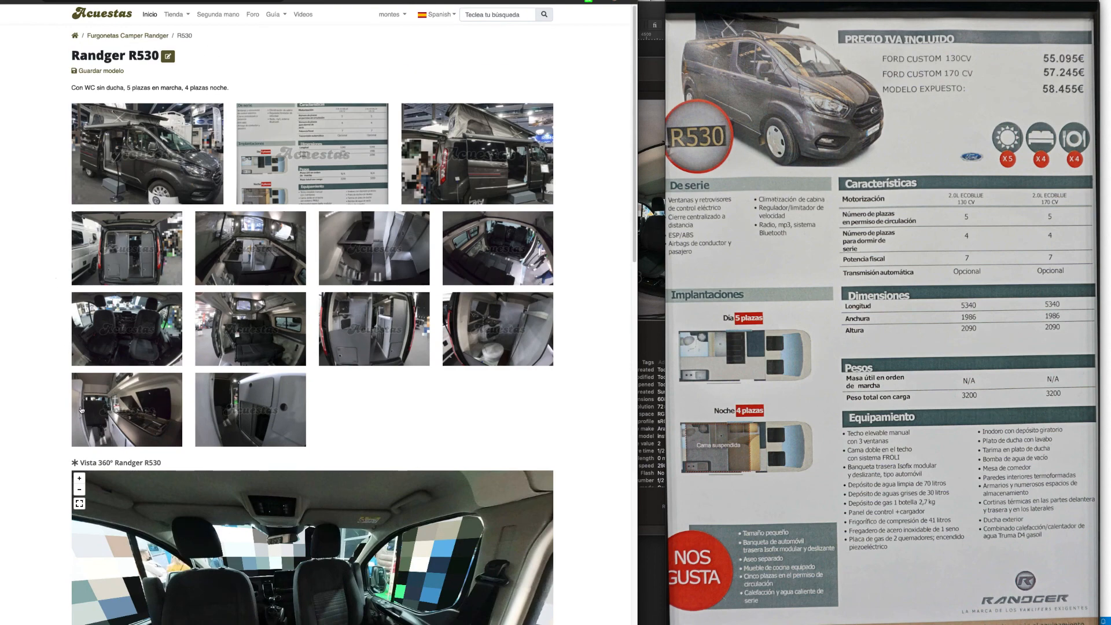
scroll(47, 414, "down", 3)
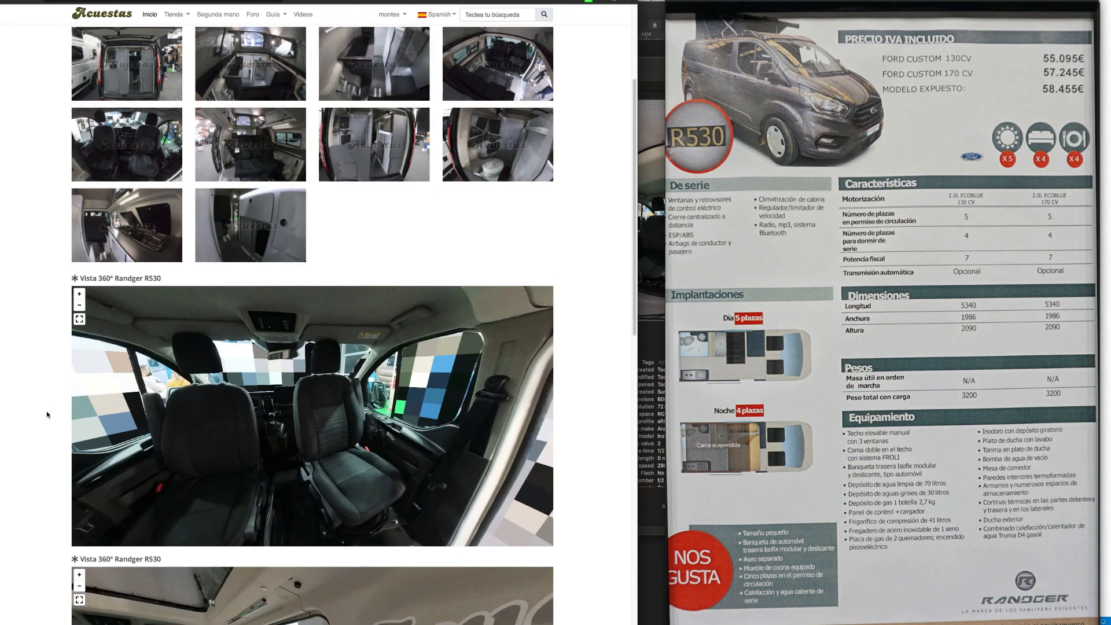
scroll(47, 414, "down", 3)
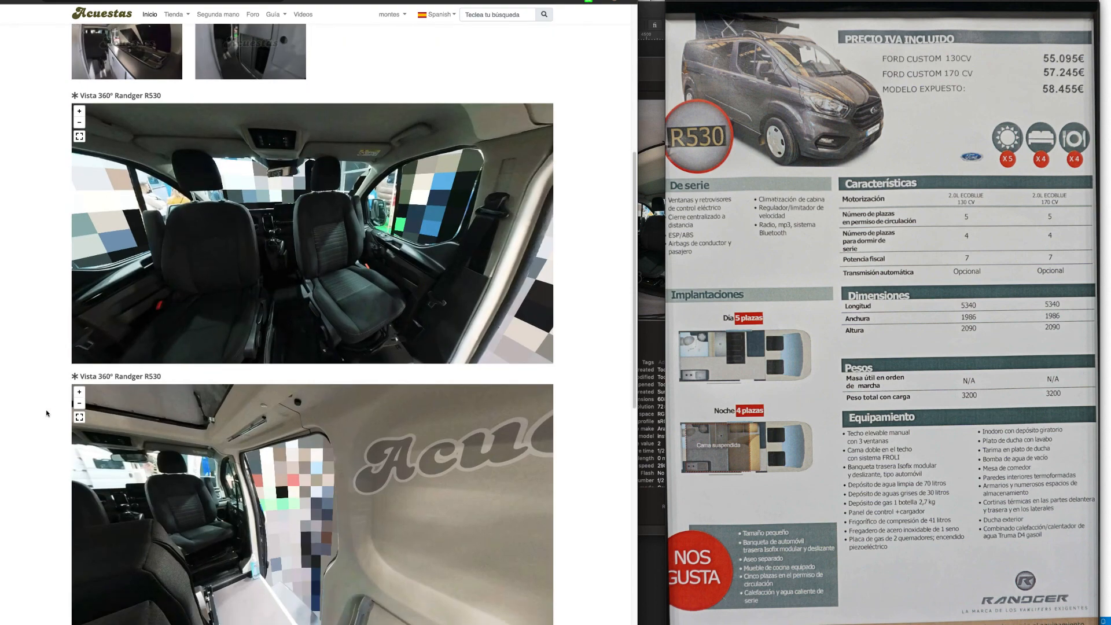
scroll(47, 415, "down", 1)
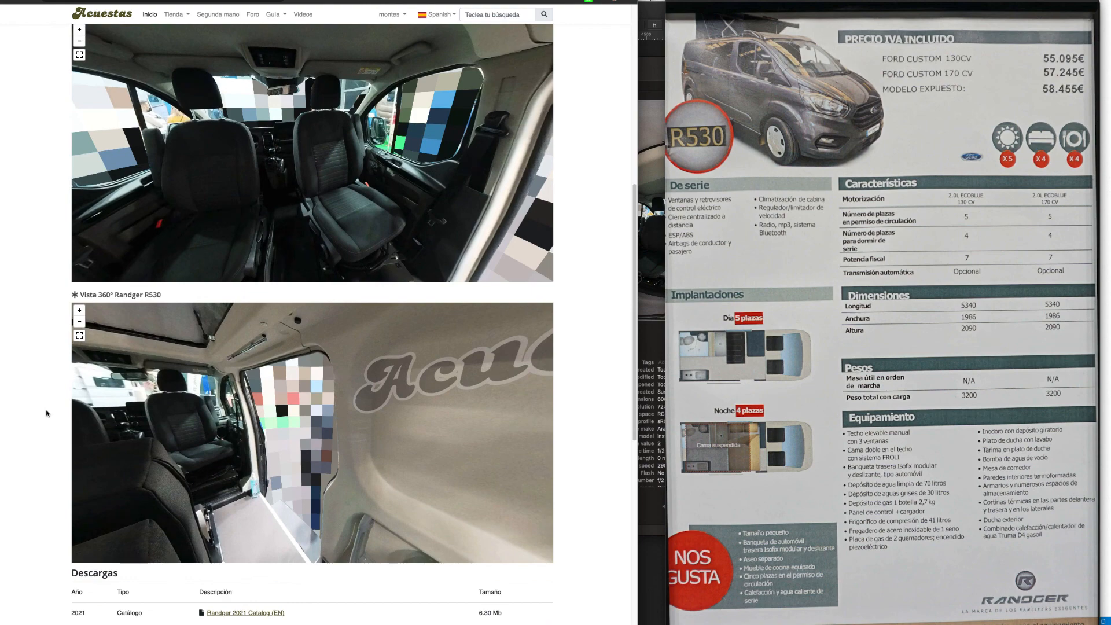
scroll(47, 413, "down", 2)
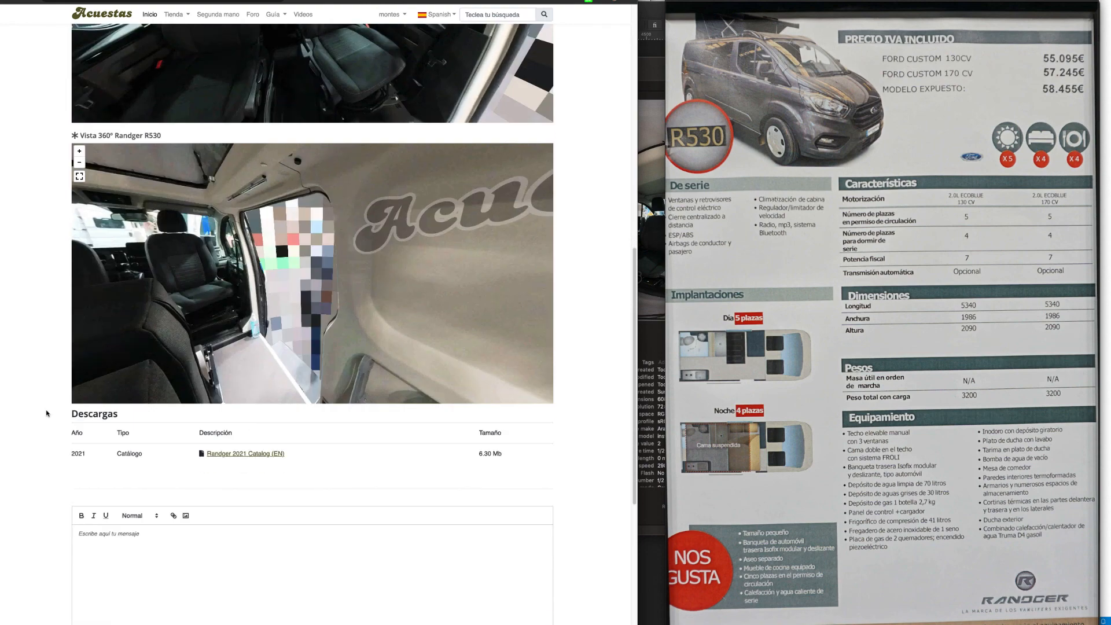